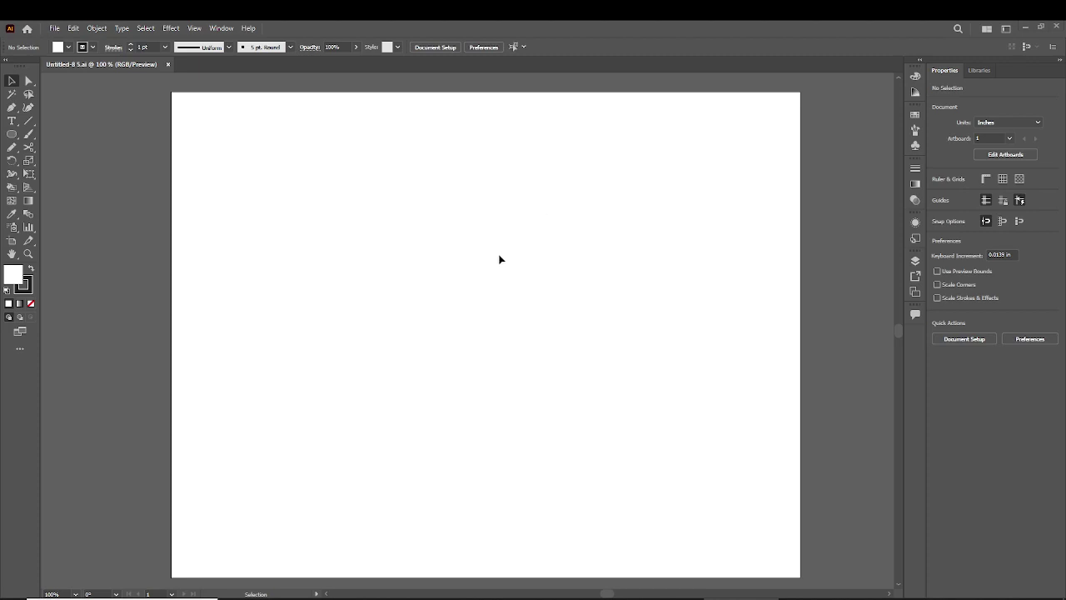
Select the Rectangle Tool (M) from the shape tool flyout, replacing the Ellipse tool
{"action": "left_click", "coordinate": [11, 135]}
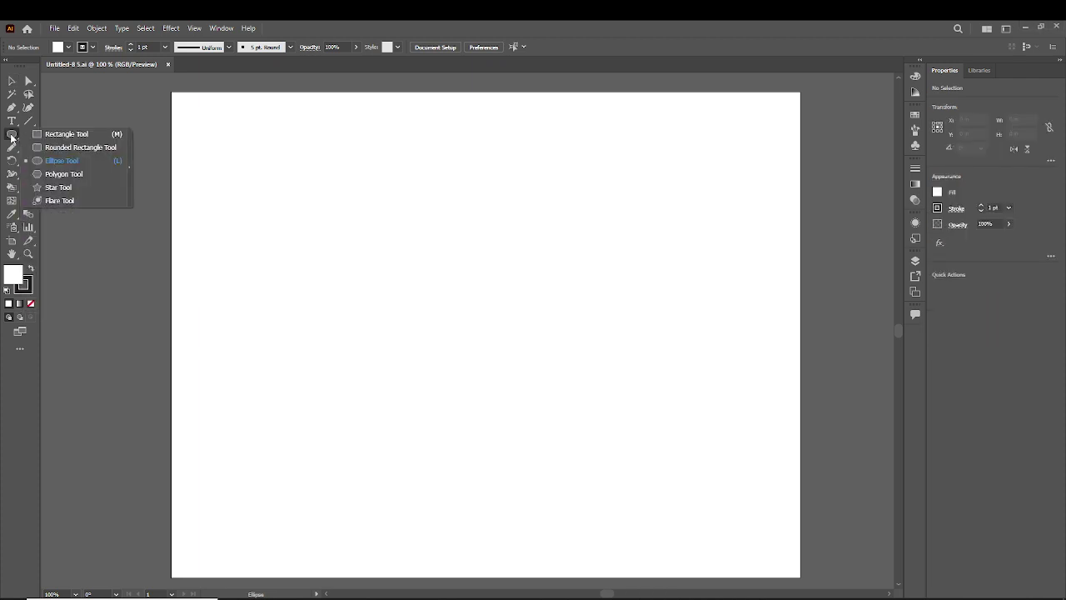
{"action": "left_click", "coordinate": [57, 134]}
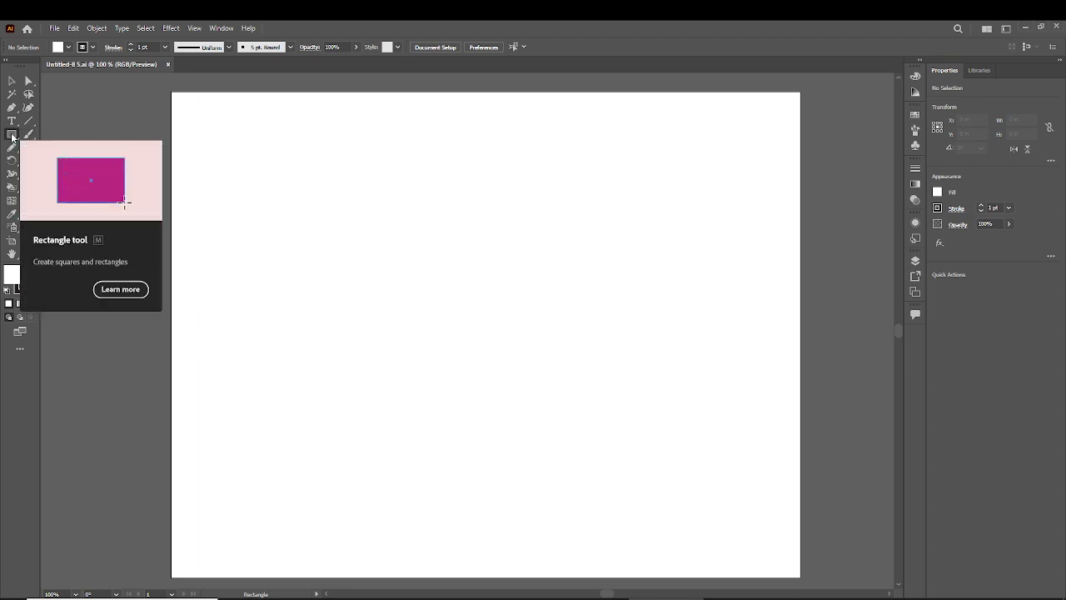
{"action": "right_click", "coordinate": [12, 135]}
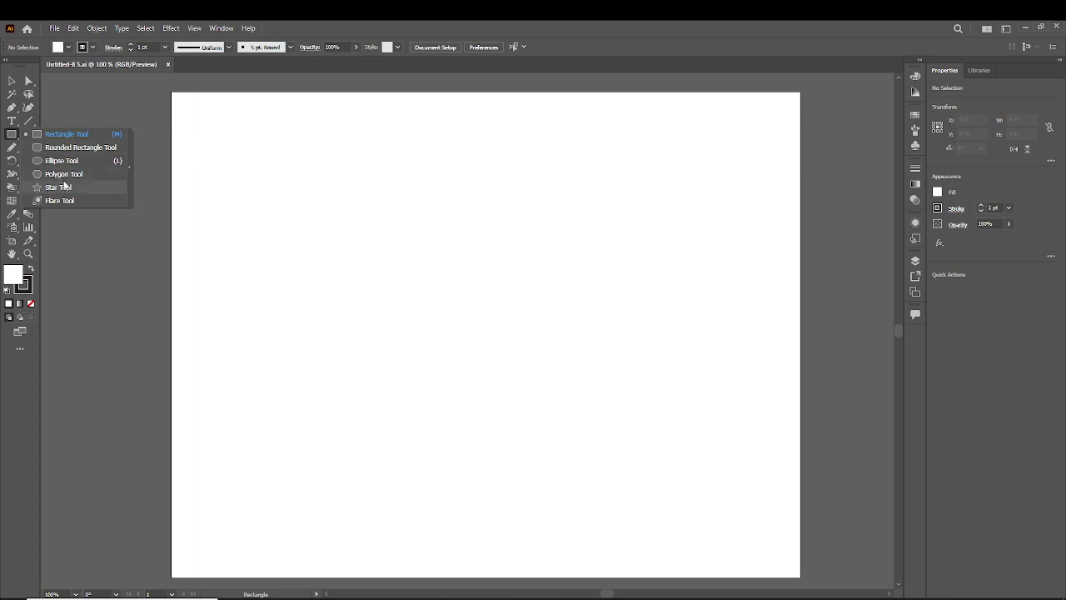
{"action": "left_click", "coordinate": [12, 136]}
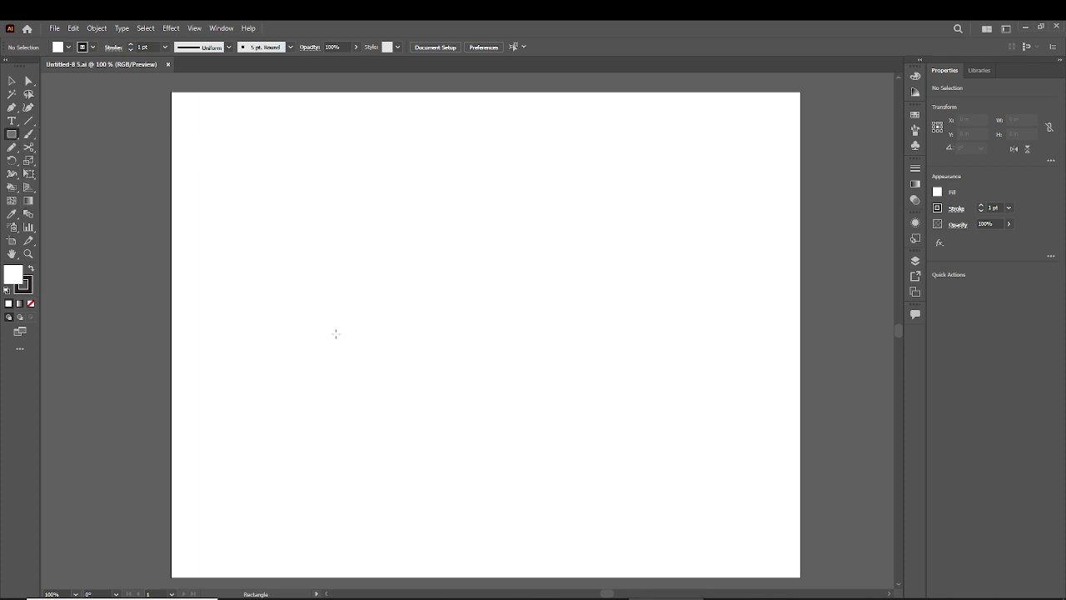
Create a square with Width 2 in and Height 2 in using the Rectangle dialog
{"action": "left_click", "coordinate": [407, 311]}
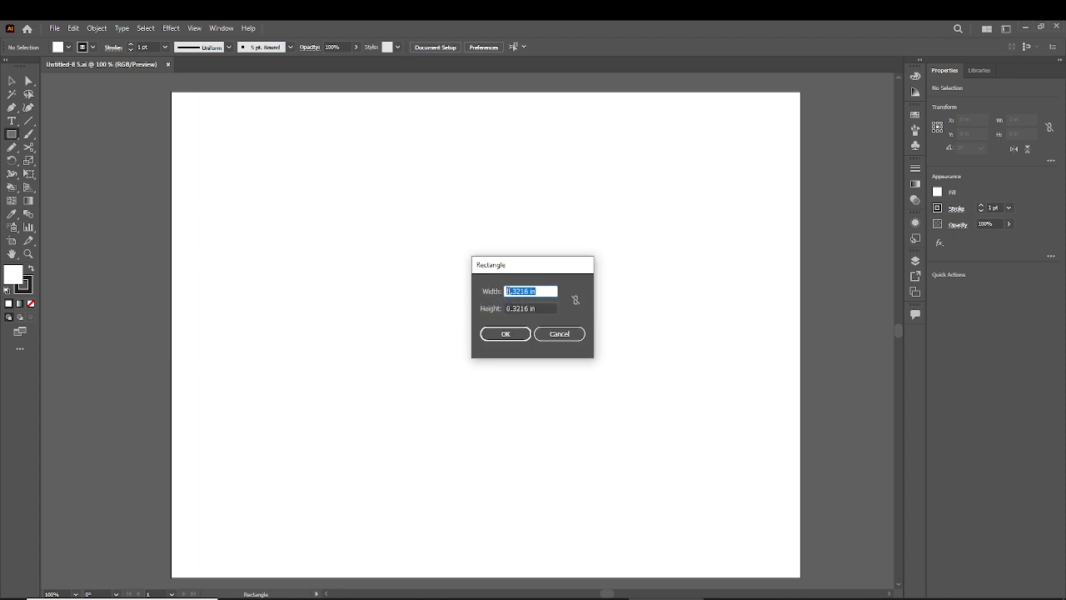
{"action": "left_click", "coordinate": [527, 290]}
{"action": "left_click_drag", "start_coordinate": [526, 290], "coordinate": [478, 291]}
{"action": "type", "text": "2"}
{"action": "key", "text": "Tab"}
{"action": "type", "text": "2"}
{"action": "left_click", "coordinate": [514, 334]}
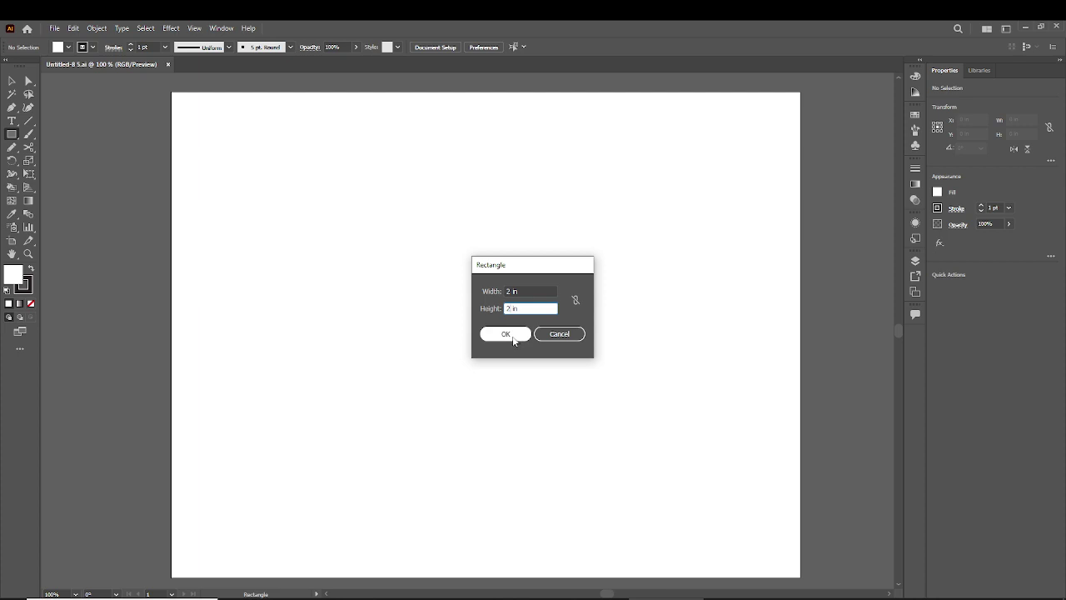
{"action": "left_click", "coordinate": [512, 336]}
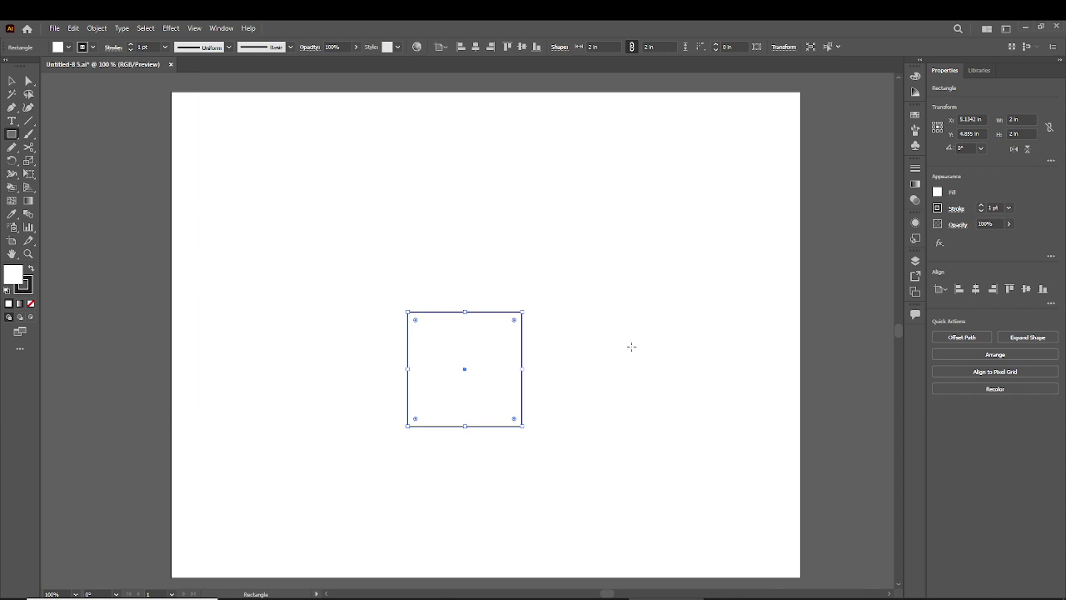
Drag out a second square, 2.6796 in per side, right of the 2 in square
{"action": "left_click_drag", "start_coordinate": [631, 348], "coordinate": [731, 400]}
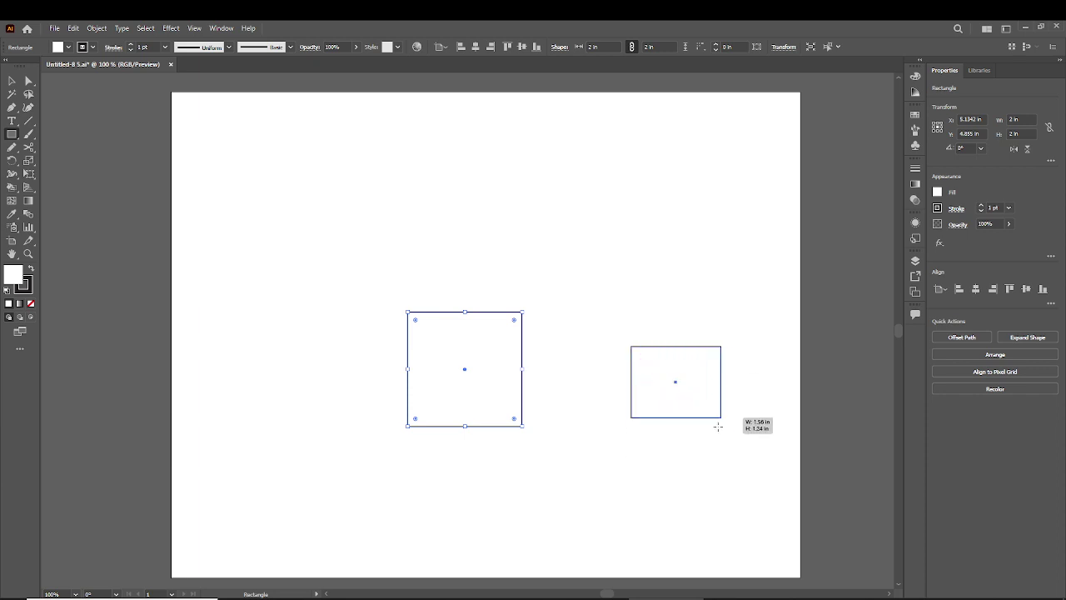
{"action": "mouse_move", "coordinate": [731, 401]}
{"action": "left_mouse_down"}
{"action": "mouse_move", "coordinate": [728, 434]}
{"action": "mouse_move", "coordinate": [689, 395]}
{"action": "mouse_move", "coordinate": [713, 421]}
{"action": "mouse_move", "coordinate": [688, 416]}
{"action": "mouse_move", "coordinate": [716, 402]}
{"action": "mouse_move", "coordinate": [657, 435]}
{"action": "mouse_move", "coordinate": [704, 397]}
{"action": "mouse_move", "coordinate": [633, 464]}
{"action": "mouse_move", "coordinate": [762, 454]}
{"action": "mouse_move", "coordinate": [671, 419]}
{"action": "mouse_move", "coordinate": [738, 399]}
{"action": "mouse_move", "coordinate": [659, 431]}
{"action": "mouse_move", "coordinate": [724, 403]}
{"action": "mouse_move", "coordinate": [711, 407]}
{"action": "mouse_move", "coordinate": [699, 452]}
{"action": "mouse_move", "coordinate": [728, 414]}
{"action": "mouse_move", "coordinate": [688, 416]}
{"action": "mouse_move", "coordinate": [707, 381]}
{"action": "mouse_move", "coordinate": [709, 409]}
{"action": "mouse_move", "coordinate": [691, 426]}
{"action": "mouse_move", "coordinate": [716, 431]}
{"action": "mouse_move", "coordinate": [688, 399]}
{"action": "mouse_move", "coordinate": [824, 545]}
{"action": "mouse_move", "coordinate": [666, 383]}
{"action": "mouse_move", "coordinate": [778, 493]}
{"action": "mouse_move", "coordinate": [683, 398]}
{"action": "mouse_move", "coordinate": [722, 450]}
{"action": "mouse_move", "coordinate": [734, 447]}
{"action": "mouse_move", "coordinate": [671, 385]}
{"action": "mouse_move", "coordinate": [700, 432]}
{"action": "mouse_move", "coordinate": [684, 402]}
{"action": "mouse_move", "coordinate": [700, 419]}
{"action": "mouse_move", "coordinate": [690, 454]}
{"action": "mouse_move", "coordinate": [699, 428]}
{"action": "mouse_move", "coordinate": [676, 426]}
{"action": "left_mouse_up"}
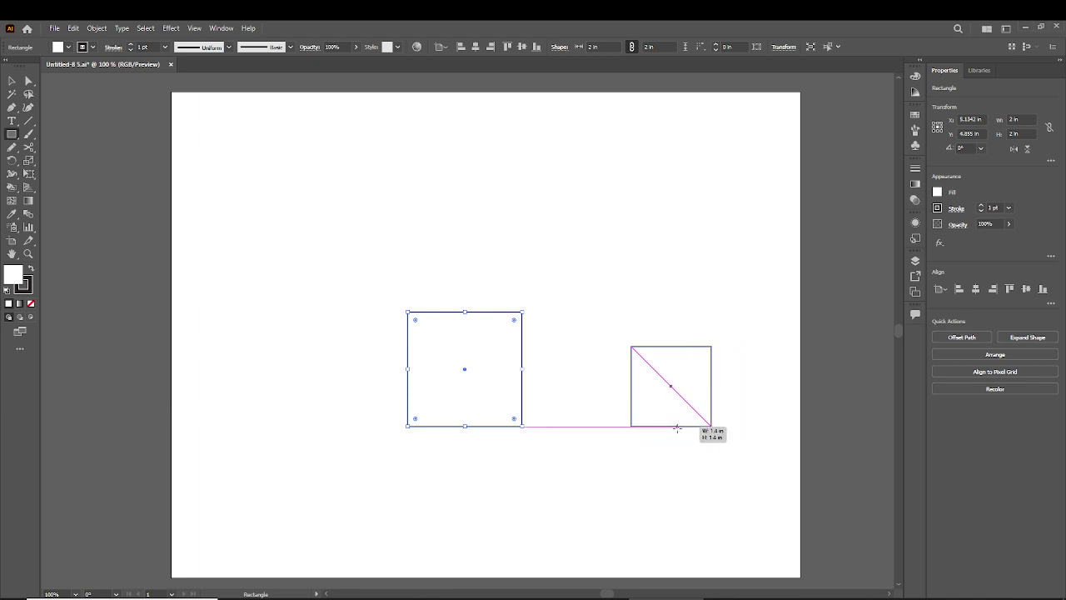
{"action": "mouse_move", "coordinate": [677, 426]}
{"action": "left_mouse_down"}
{"action": "mouse_move", "coordinate": [713, 435]}
{"action": "mouse_move", "coordinate": [687, 400]}
{"action": "mouse_move", "coordinate": [716, 430]}
{"action": "mouse_move", "coordinate": [677, 390]}
{"action": "mouse_move", "coordinate": [719, 433]}
{"action": "mouse_move", "coordinate": [658, 412]}
{"action": "mouse_move", "coordinate": [664, 444]}
{"action": "mouse_move", "coordinate": [707, 496]}
{"action": "mouse_move", "coordinate": [678, 424]}
{"action": "mouse_move", "coordinate": [702, 468]}
{"action": "mouse_move", "coordinate": [691, 409]}
{"action": "mouse_move", "coordinate": [651, 397]}
{"action": "mouse_move", "coordinate": [681, 433]}
{"action": "mouse_move", "coordinate": [683, 422]}
{"action": "left_mouse_up"}
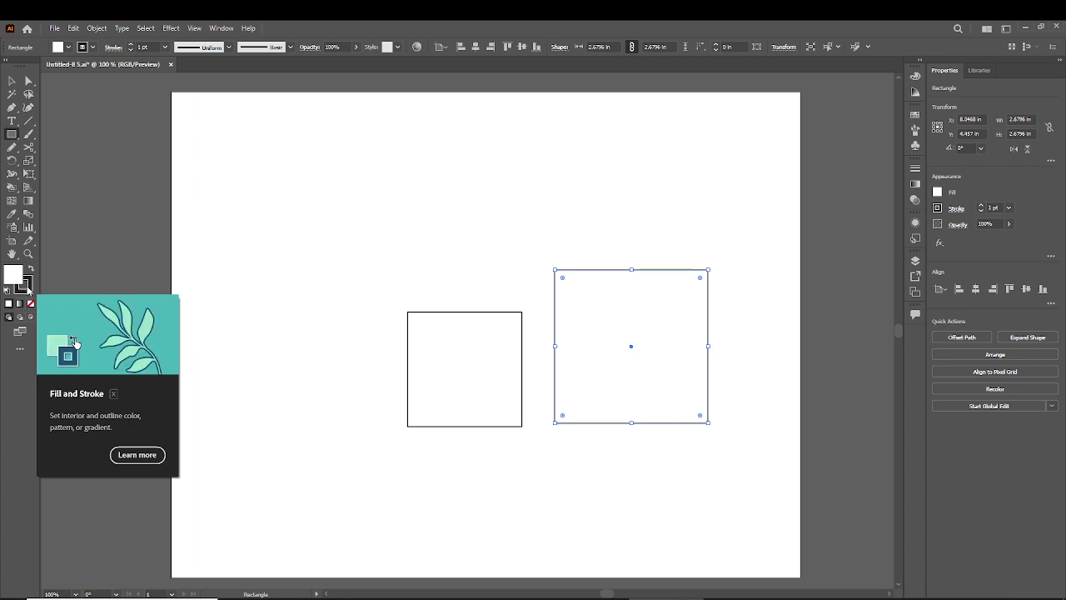
Fill the right-hand square with pure red FF0000
{"action": "left_click", "coordinate": [26, 287]}
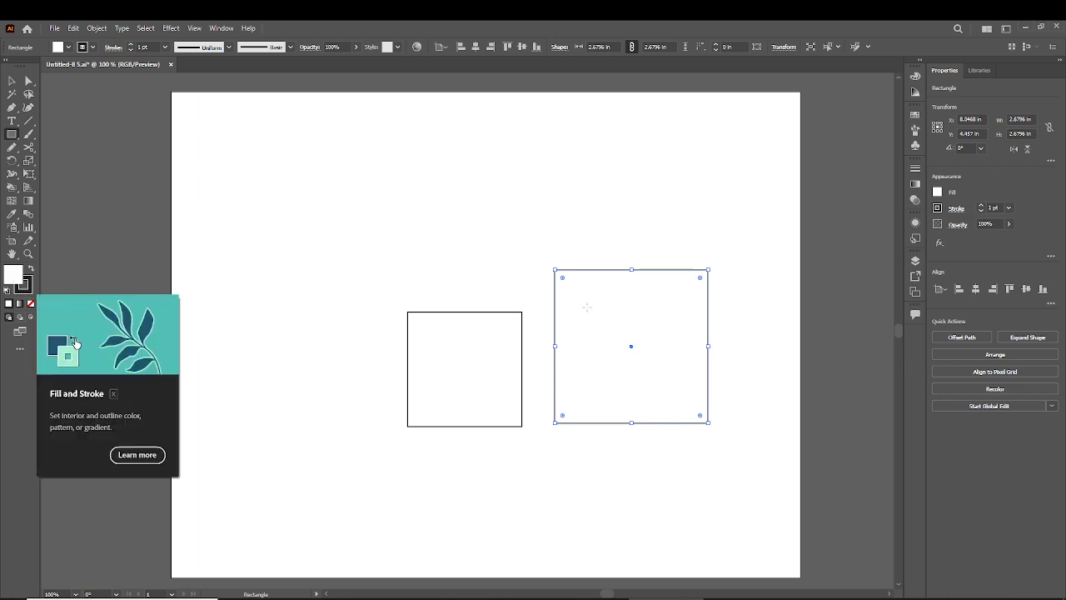
{"action": "double_click", "coordinate": [14, 276]}
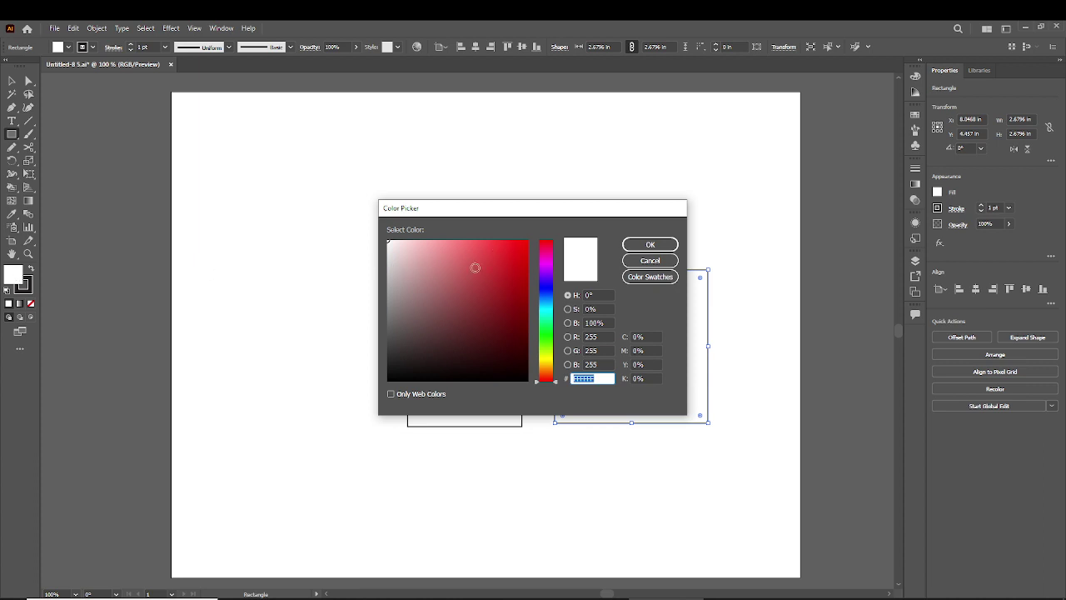
{"action": "left_click_drag", "start_coordinate": [555, 209], "coordinate": [526, 223]}
{"action": "left_click_drag", "start_coordinate": [454, 288], "coordinate": [503, 249]}
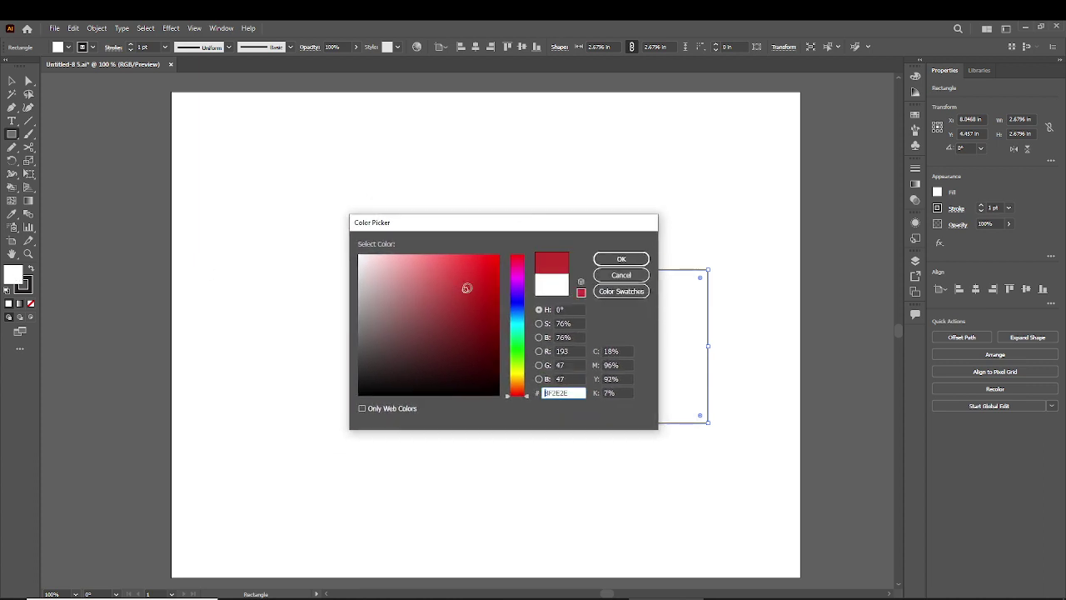
{"action": "left_click", "coordinate": [622, 260]}
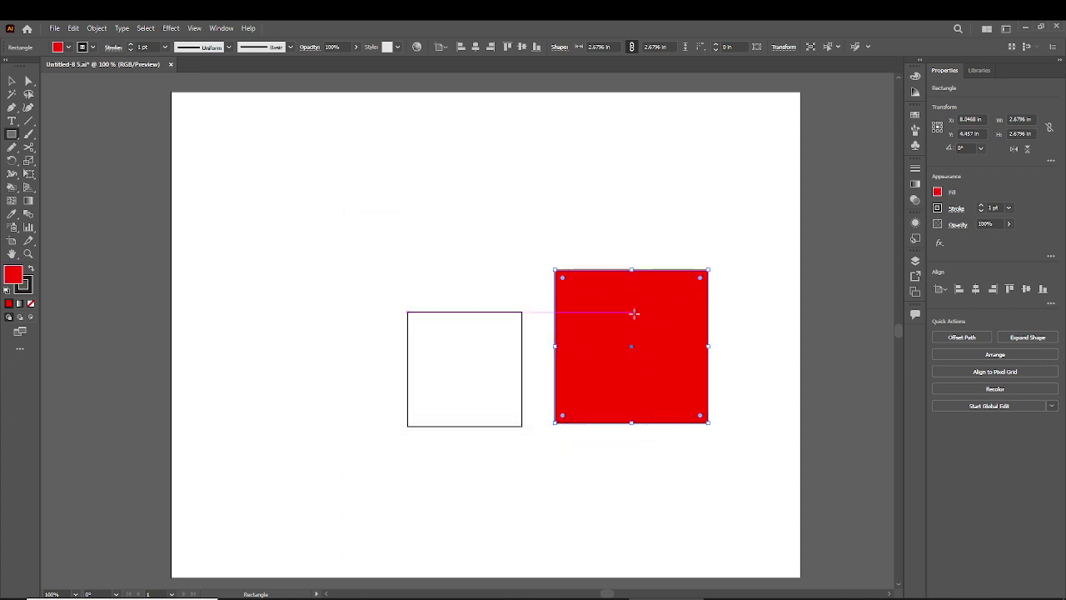
Set the square's stroke colour to pure black 000000
{"action": "left_click", "coordinate": [28, 289]}
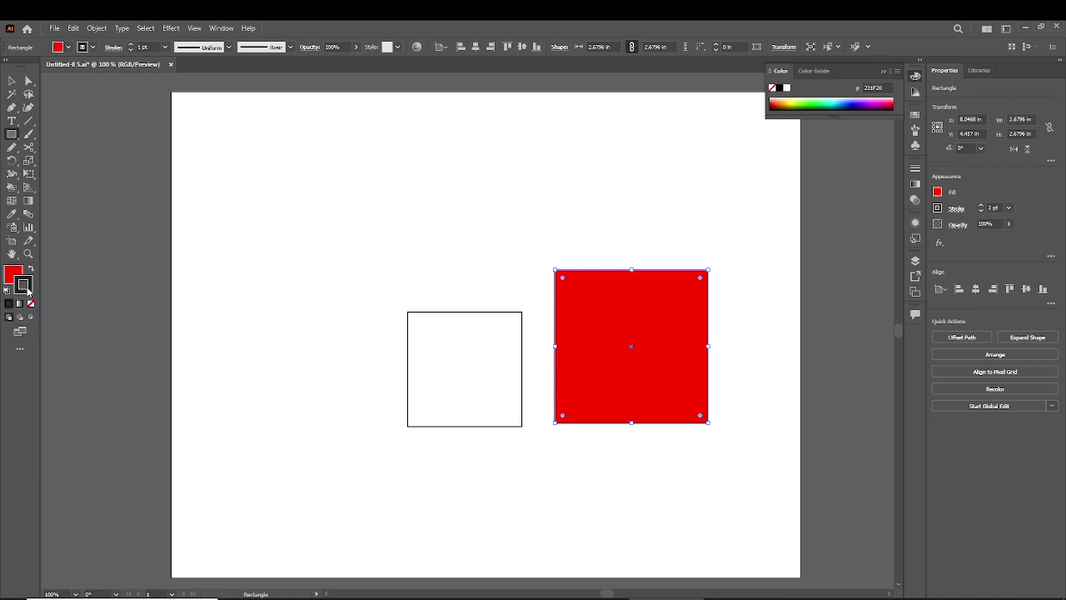
{"action": "double_click", "coordinate": [25, 289]}
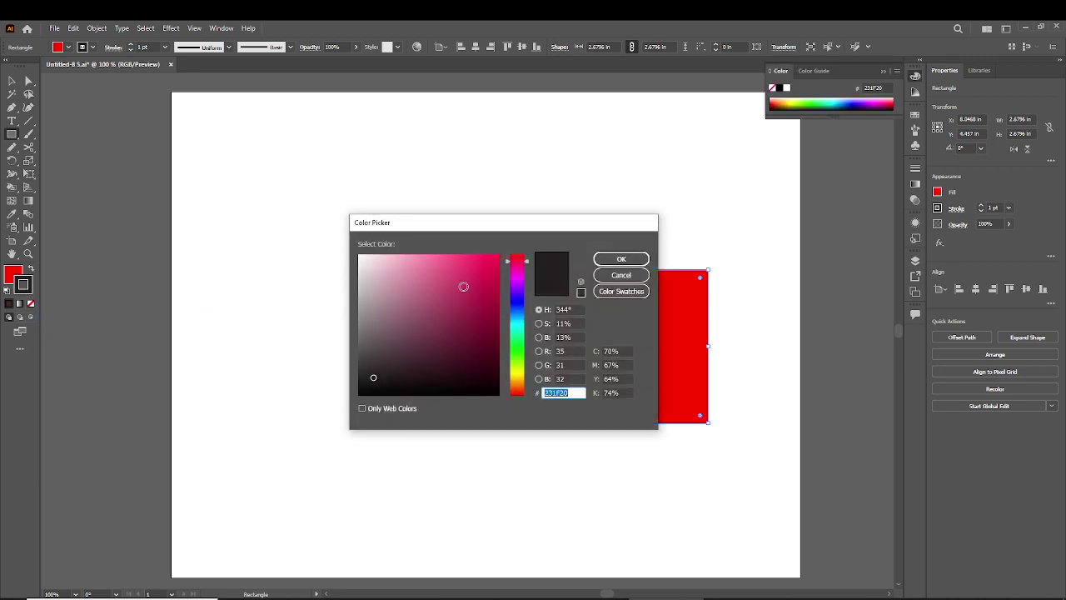
{"action": "left_click", "coordinate": [371, 392]}
{"action": "left_click_drag", "start_coordinate": [371, 393], "coordinate": [344, 408]}
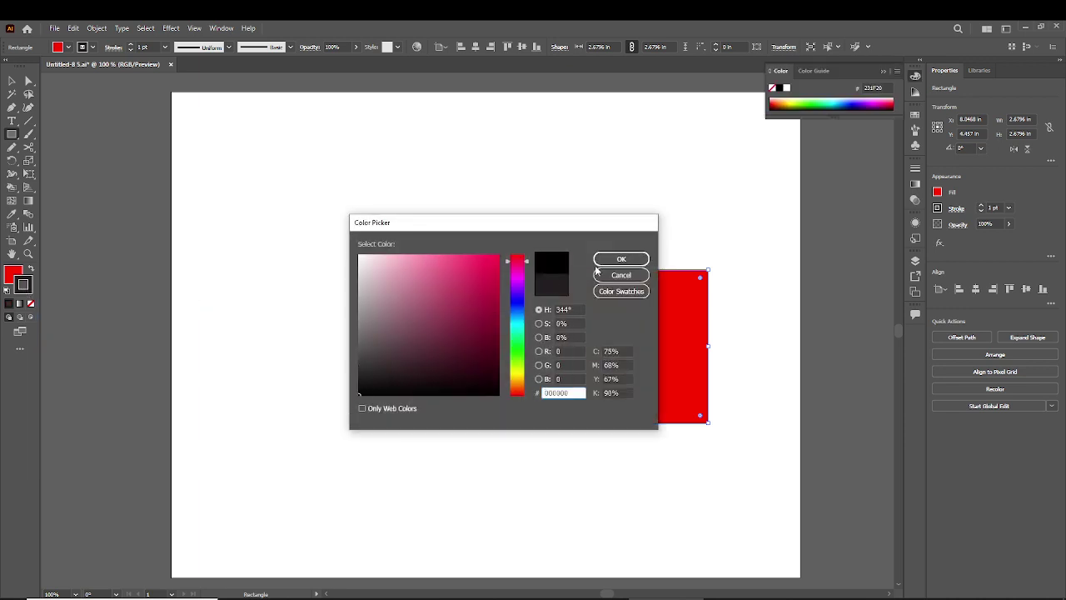
{"action": "left_click", "coordinate": [616, 261]}
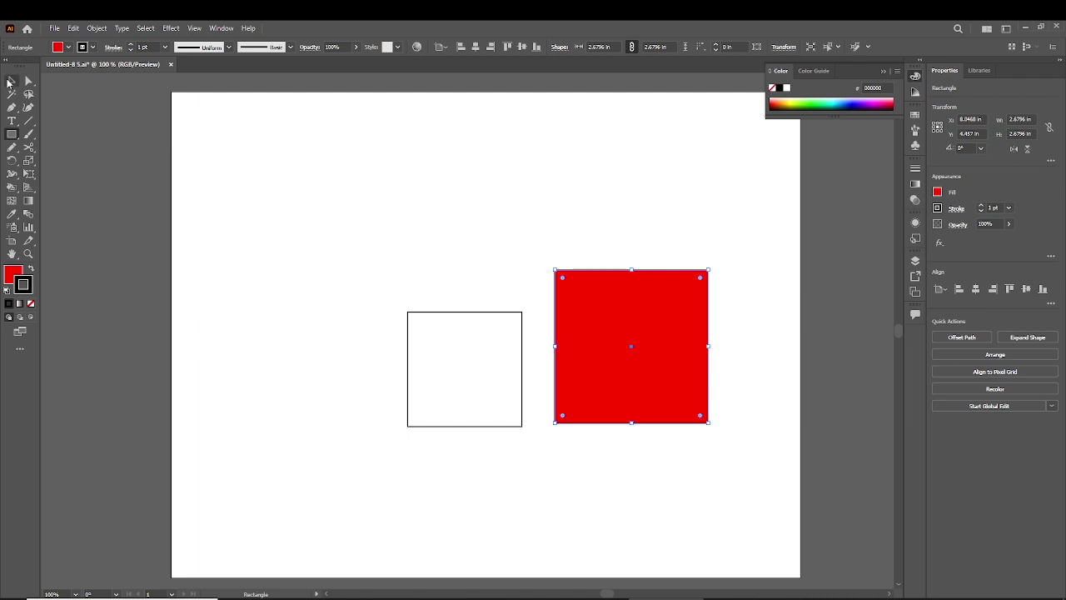
Zoom in on both squares with the Zoom tool and select the red square
{"action": "left_click", "coordinate": [10, 81]}
{"action": "left_click", "coordinate": [511, 275]}
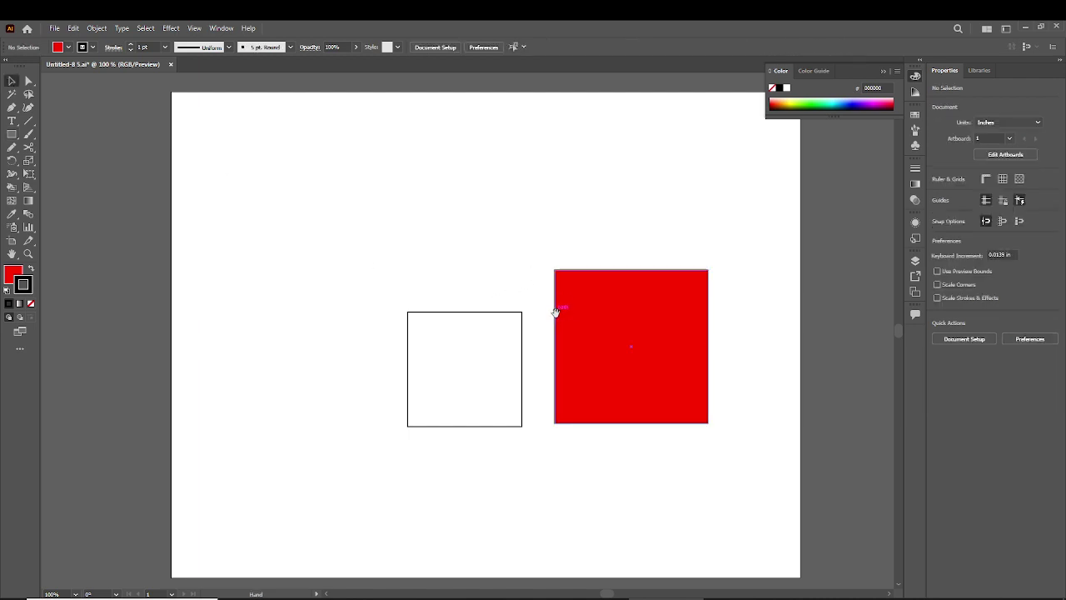
{"action": "mouse_move", "coordinate": [555, 313]}
{"action": "left_mouse_down"}
{"action": "mouse_move", "coordinate": [883, 309]}
{"action": "mouse_move", "coordinate": [642, 306]}
{"action": "left_mouse_up"}
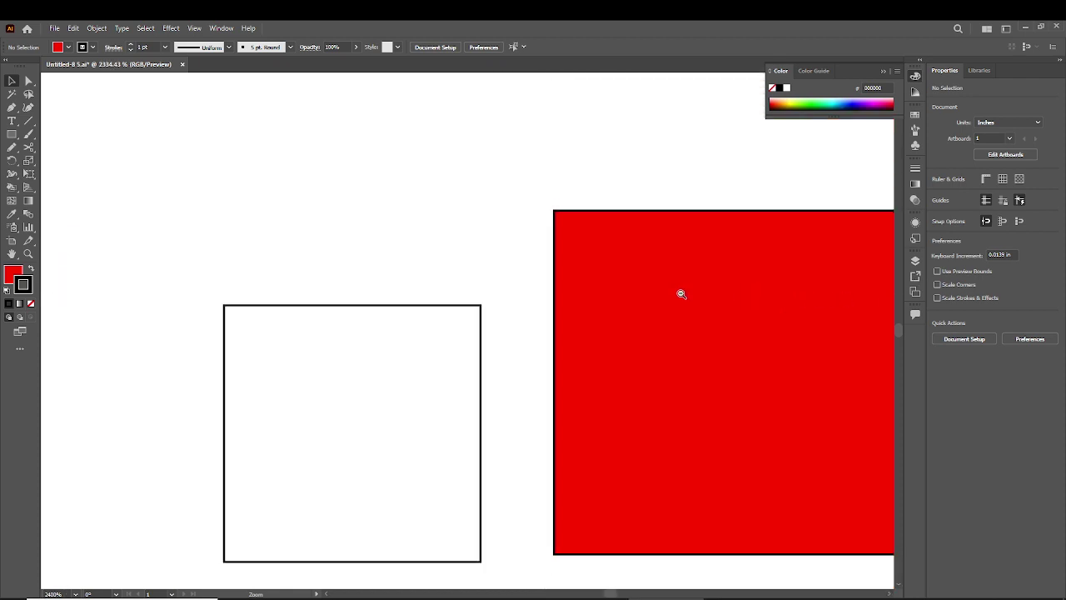
{"action": "left_click", "coordinate": [640, 304]}
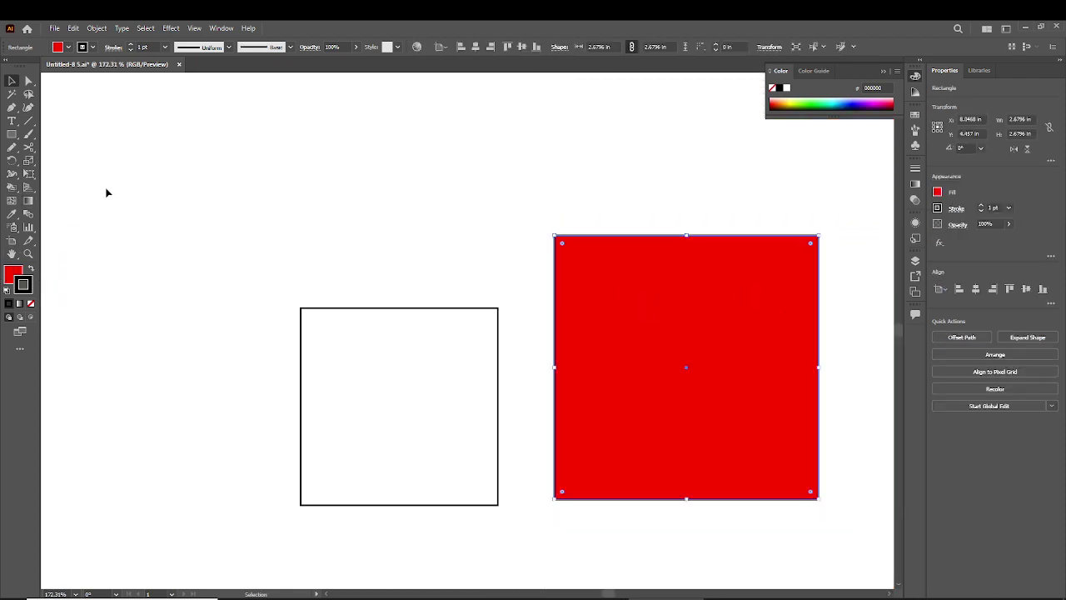
Set the red square's stroke weight to 6 pt, after trying 5 pt and 12 pt
{"action": "left_click", "coordinate": [166, 47]}
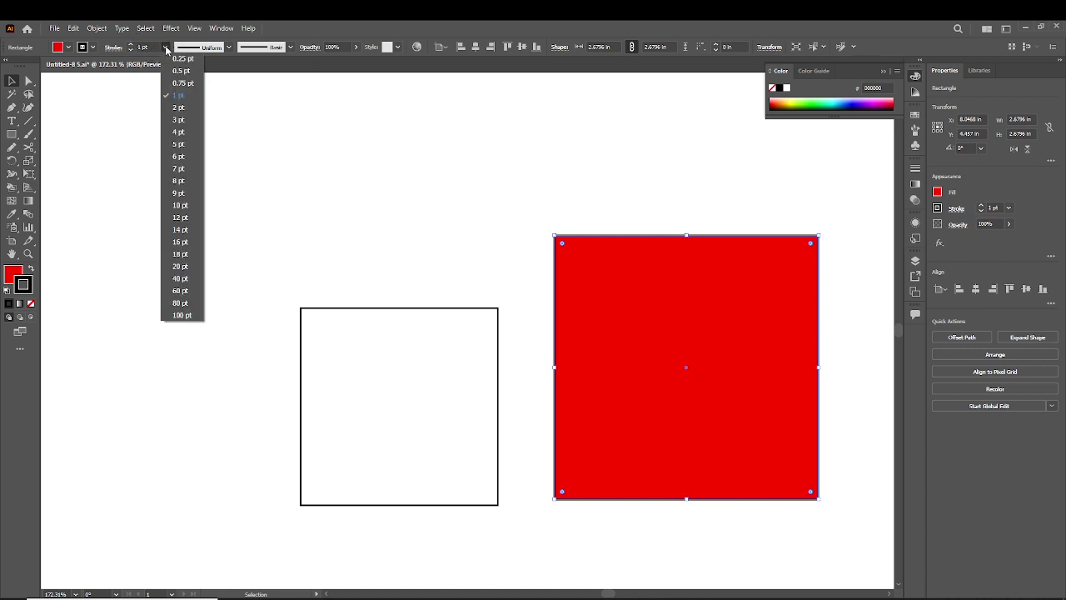
{"action": "left_click", "coordinate": [179, 144]}
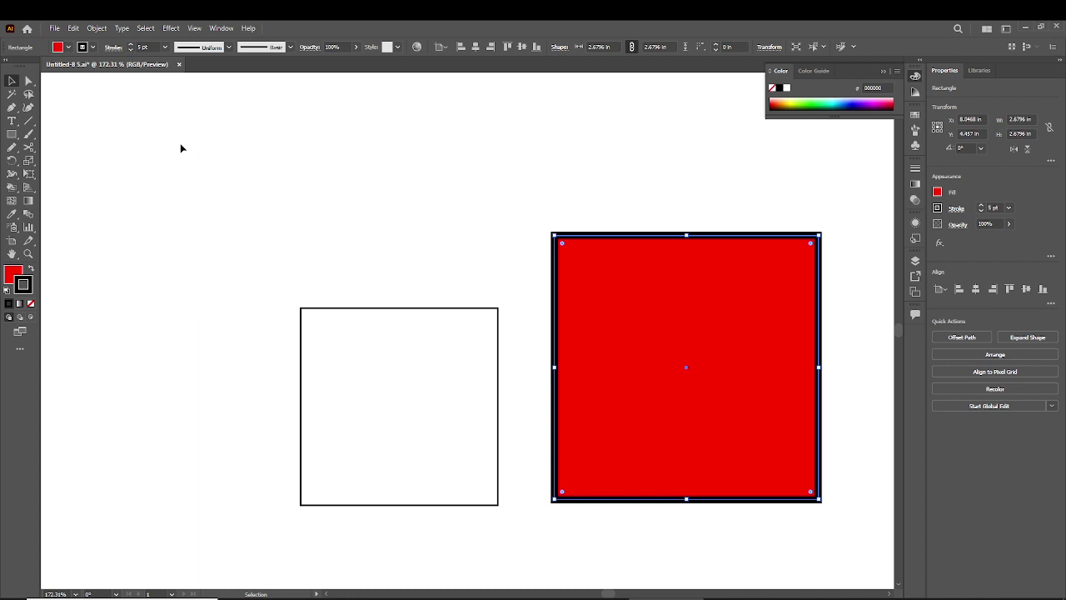
{"action": "left_click", "coordinate": [165, 46]}
{"action": "left_click", "coordinate": [179, 219]}
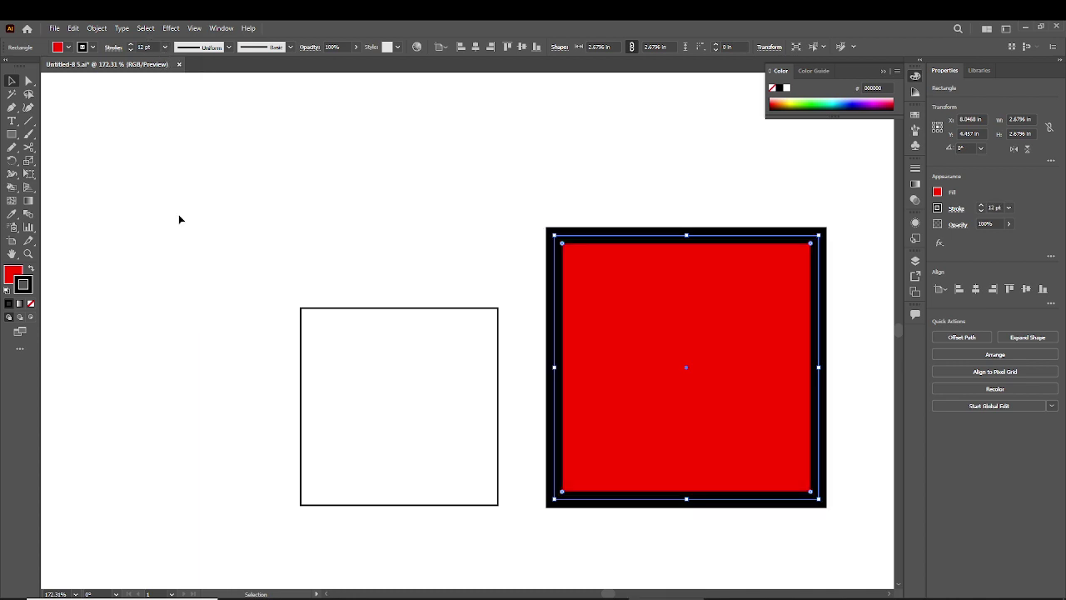
{"action": "left_click", "coordinate": [165, 47]}
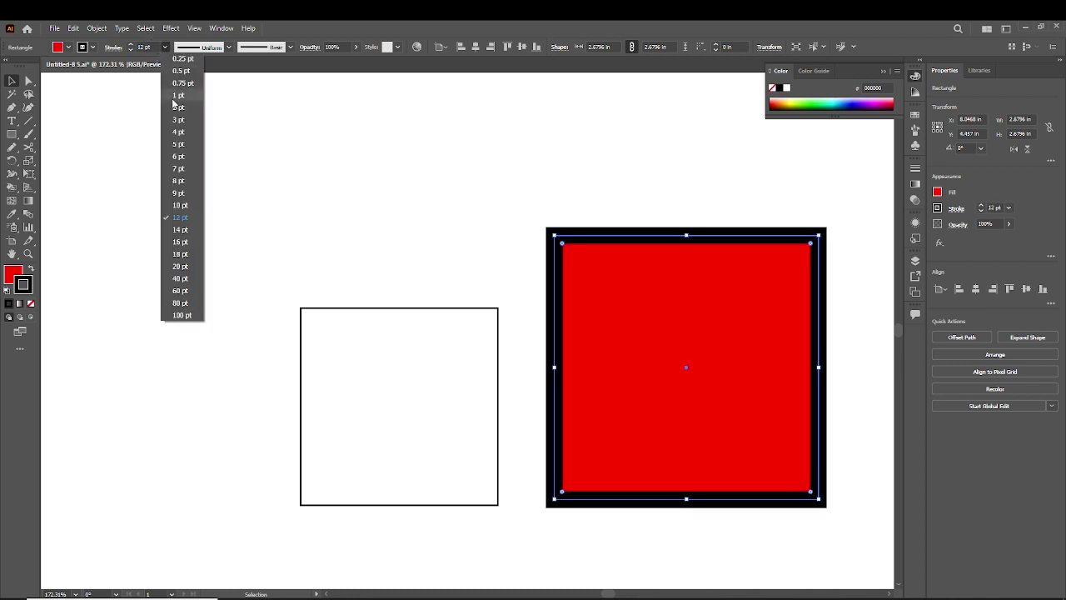
{"action": "left_click", "coordinate": [179, 156]}
Apply Width Profile 1 to the stroke for a tapered outline
{"action": "left_click", "coordinate": [229, 46]}
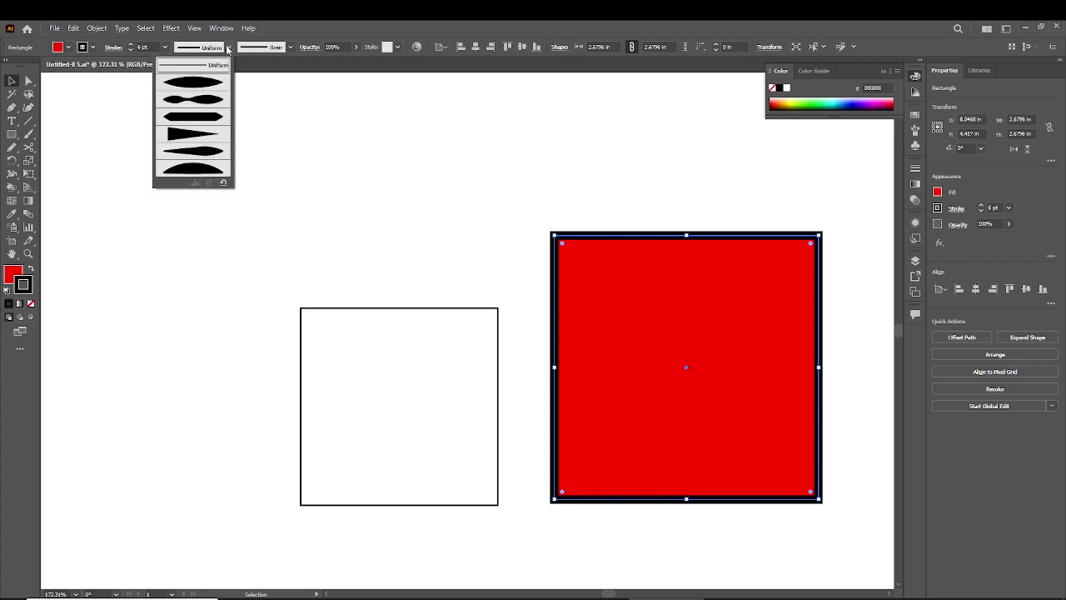
{"action": "left_click", "coordinate": [202, 81]}
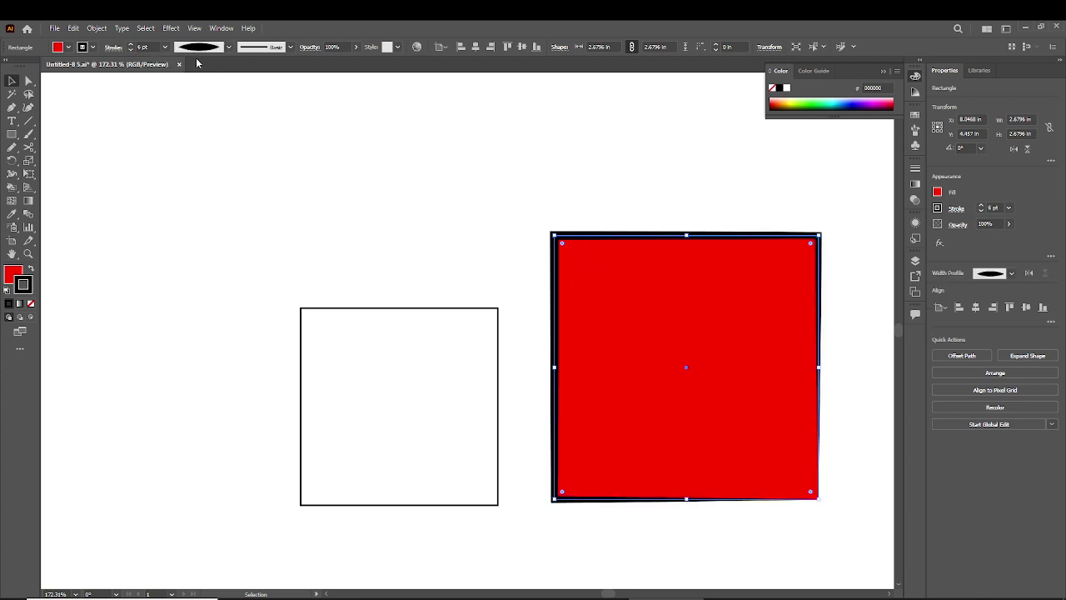
{"action": "left_click", "coordinate": [229, 46]}
Set the stroke's width profile back to Uniform and keep the Basic brush definition
{"action": "left_click", "coordinate": [199, 136]}
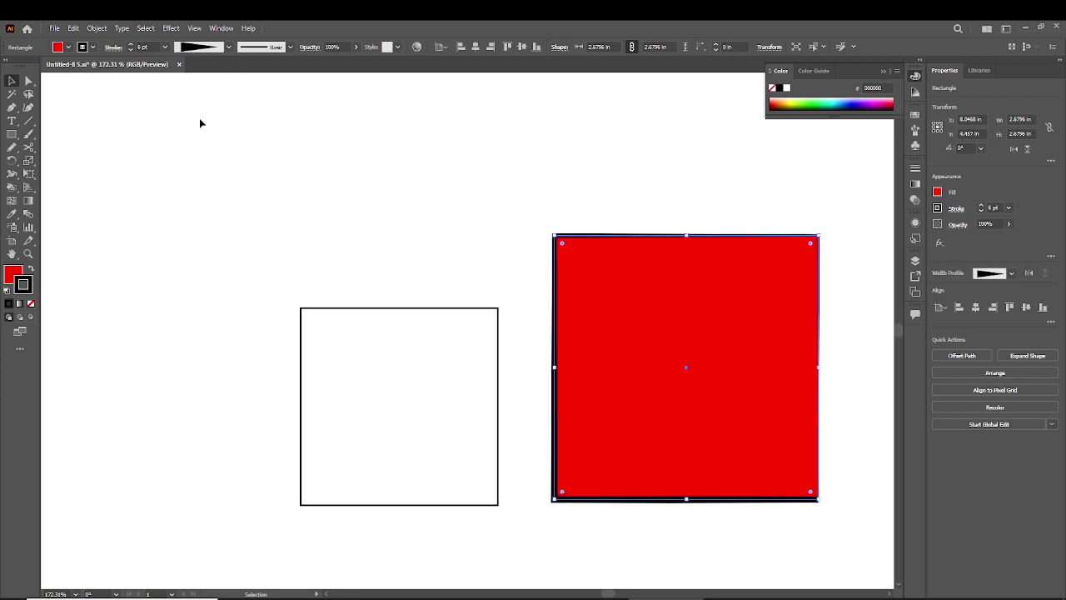
{"action": "left_click", "coordinate": [229, 47]}
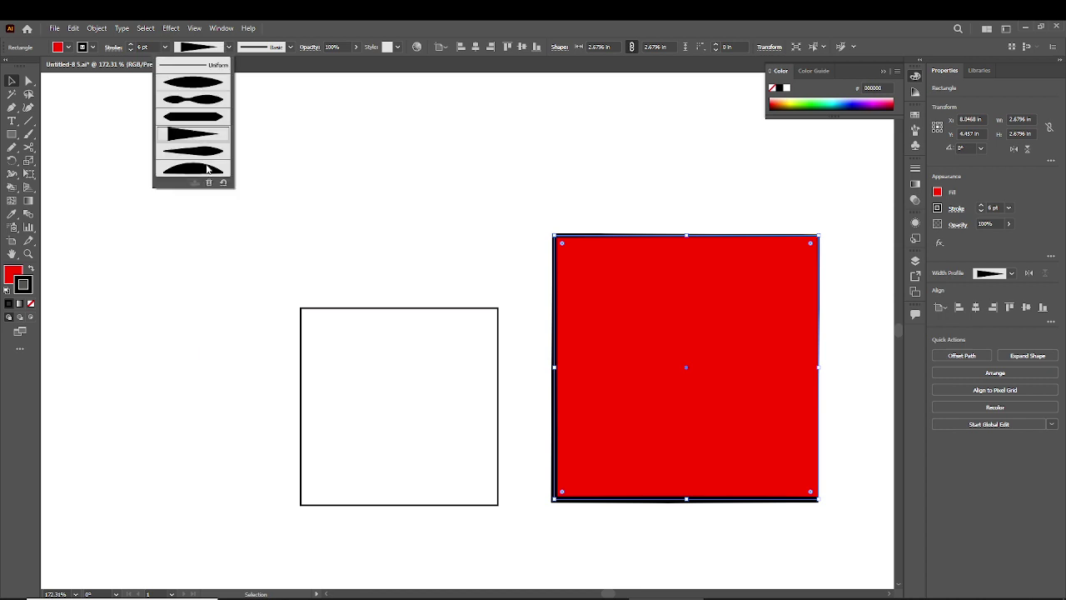
{"action": "left_click", "coordinate": [199, 67]}
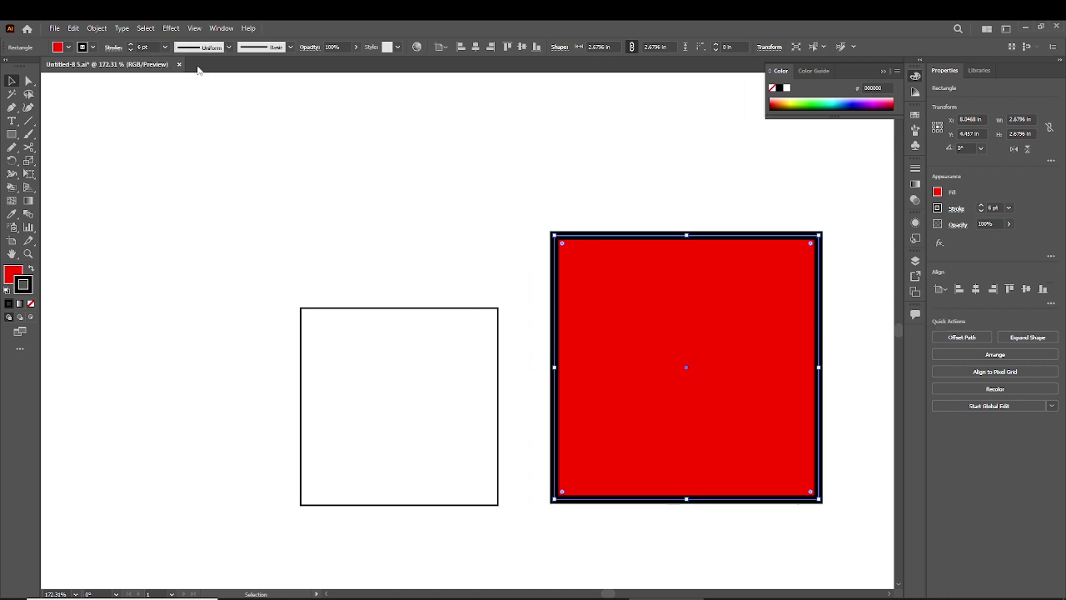
{"action": "left_click", "coordinate": [290, 47]}
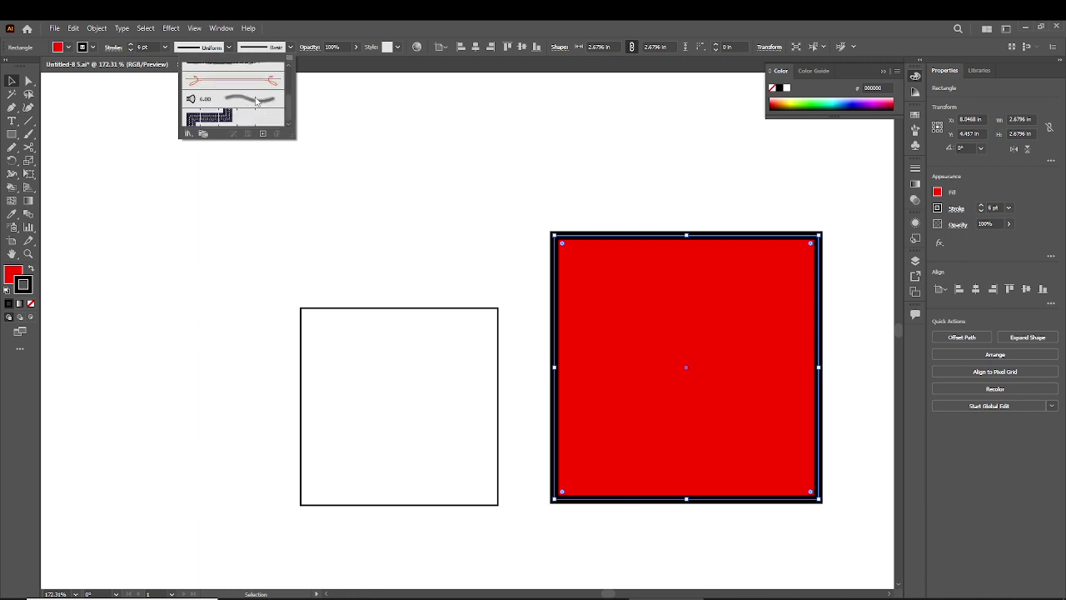
{"action": "left_click", "coordinate": [259, 101]}
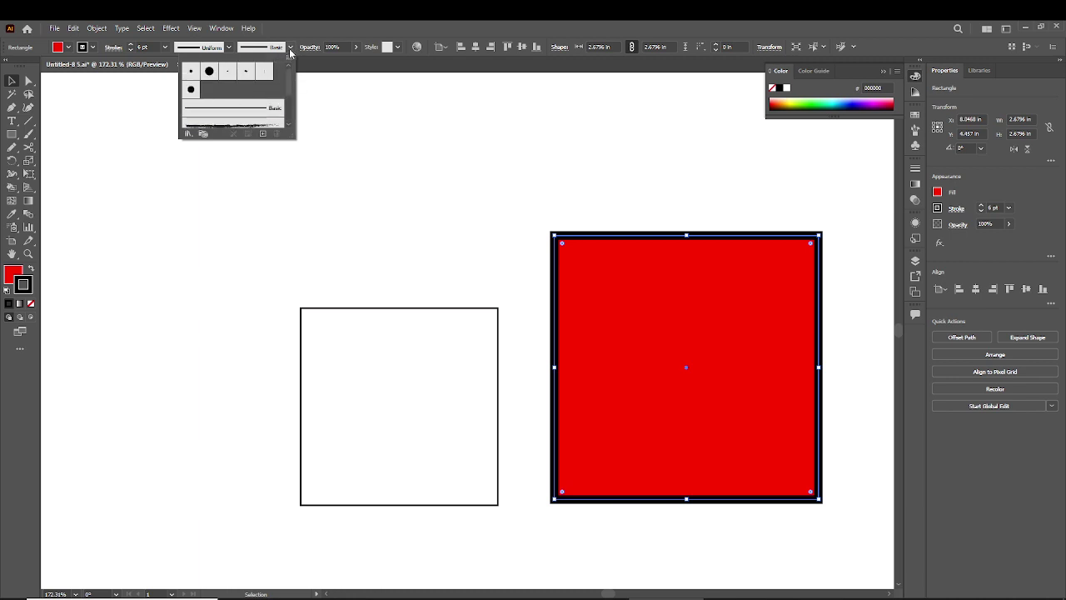
{"action": "left_click", "coordinate": [291, 48]}
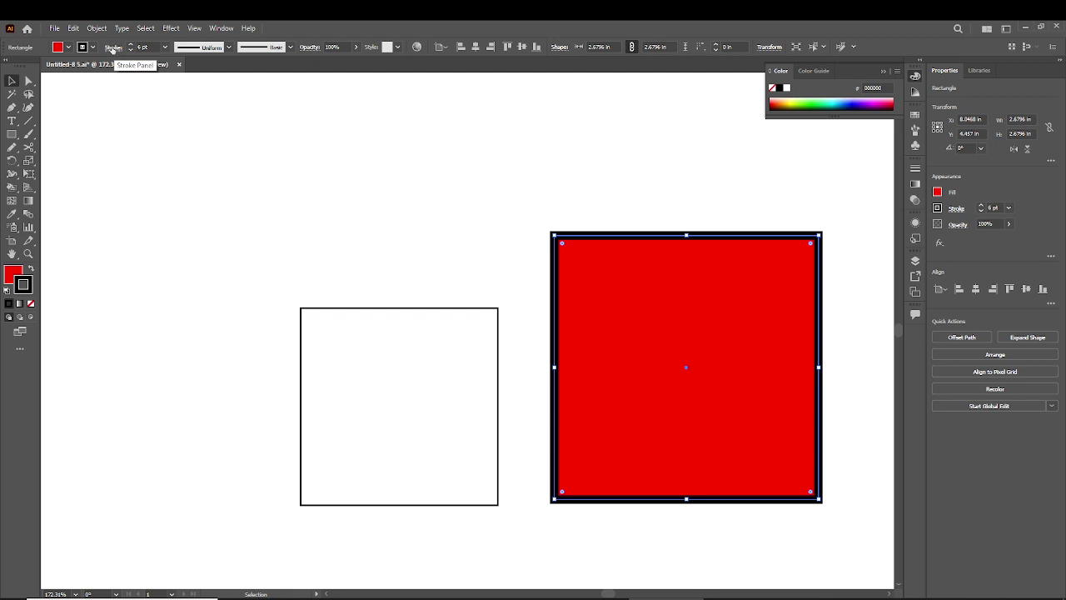
Try Round and Projecting caps in the Stroke panel, then apply Round Join
{"action": "left_click", "coordinate": [112, 47]}
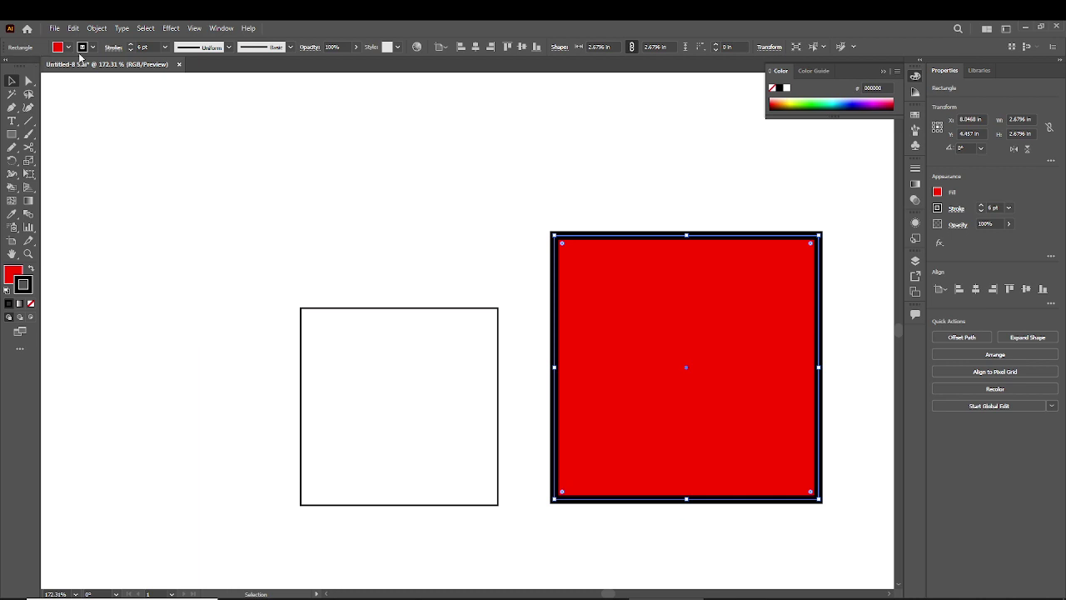
{"action": "left_click", "coordinate": [112, 47]}
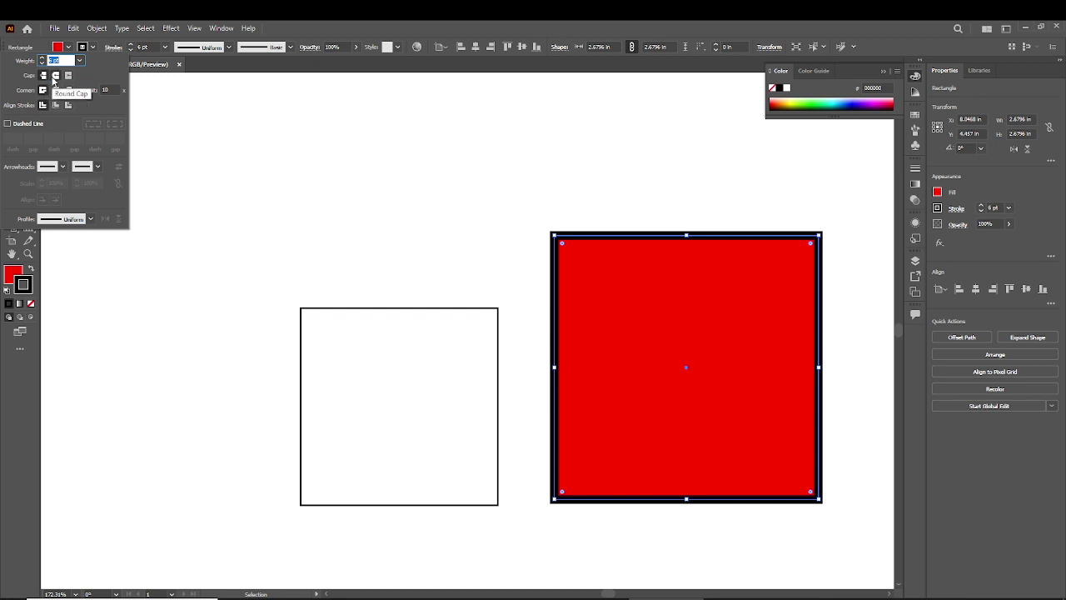
{"action": "left_click", "coordinate": [56, 76]}
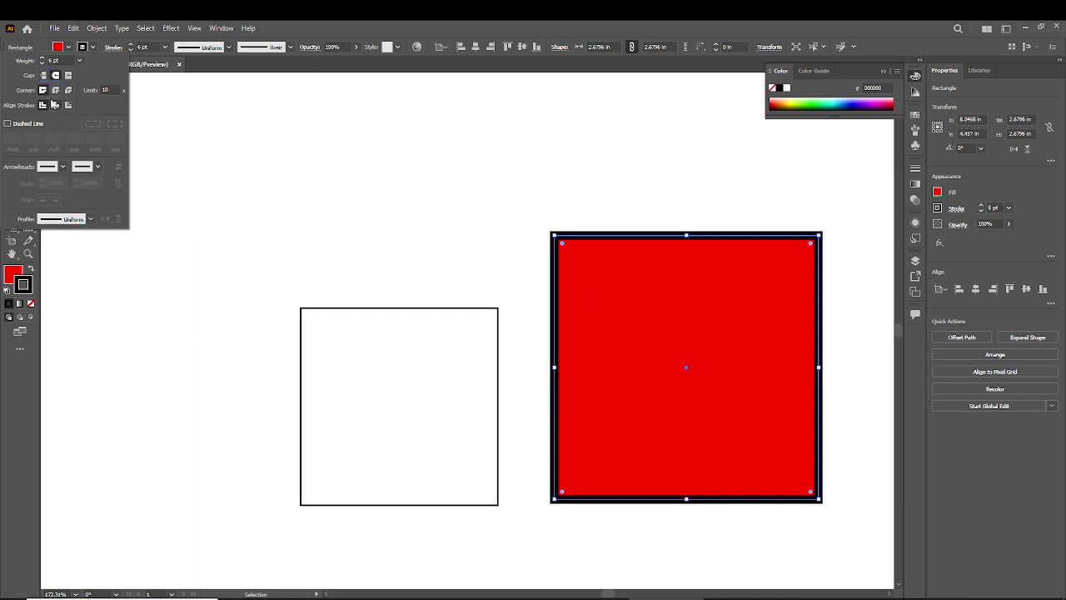
{"action": "left_click", "coordinate": [66, 76]}
{"action": "left_click", "coordinate": [56, 92]}
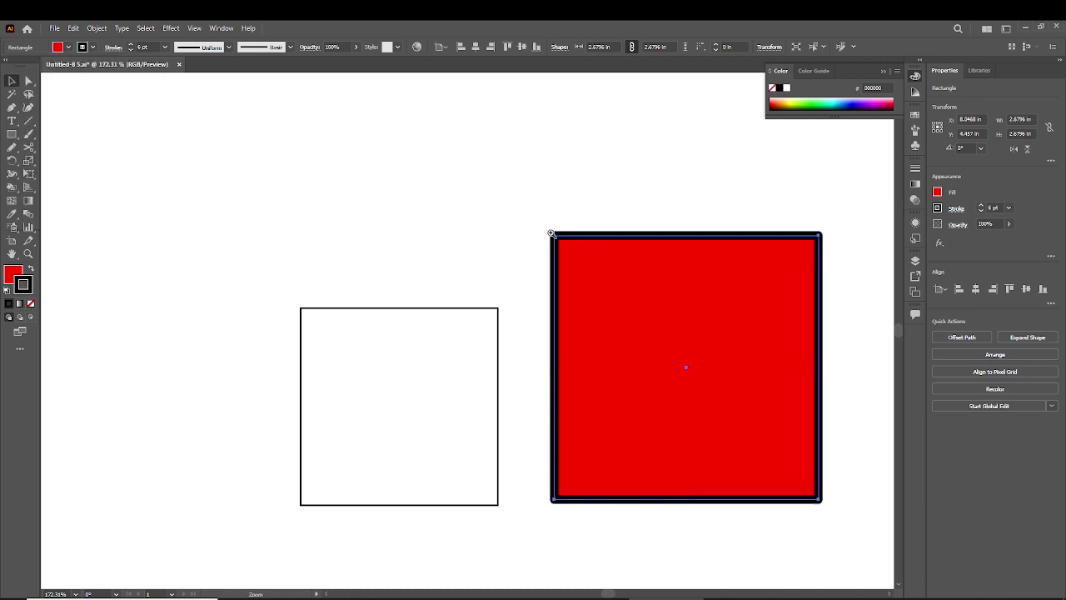
Try Bevel Join on the zoomed corner, then set Miter Join with limit 10
{"action": "left_click_drag", "start_coordinate": [548, 233], "coordinate": [966, 229]}
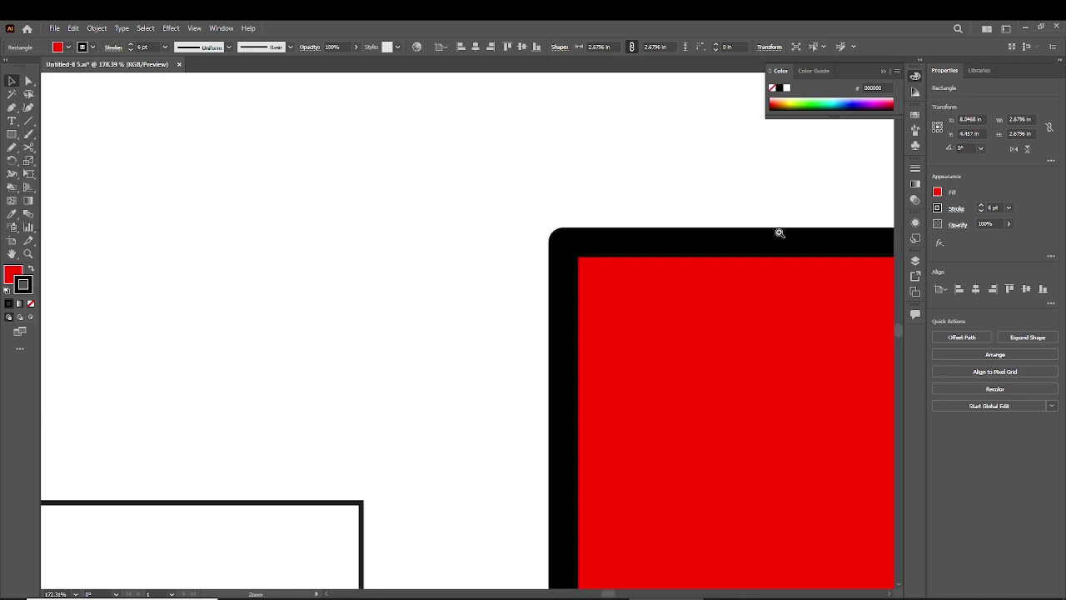
{"action": "left_click", "coordinate": [114, 50]}
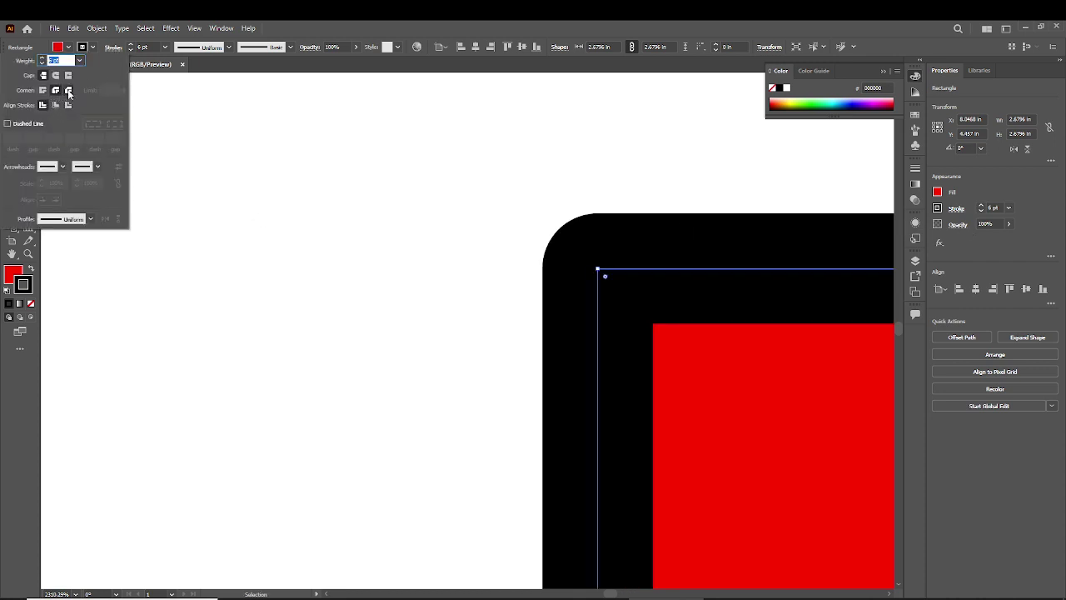
{"action": "left_click", "coordinate": [68, 90]}
{"action": "left_click", "coordinate": [43, 89]}
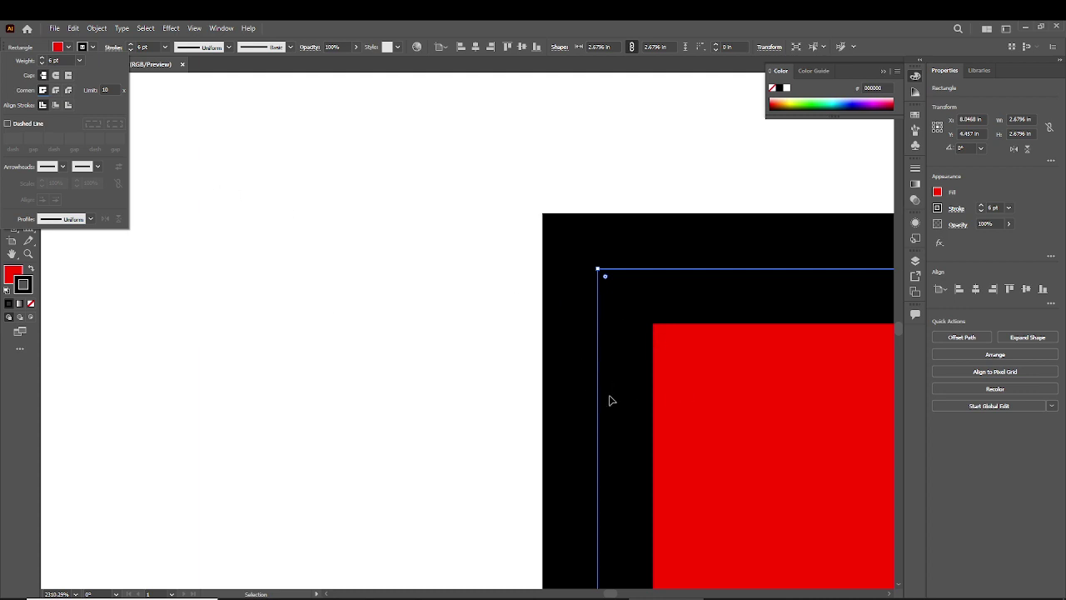
{"action": "key", "text": "z"}
{"action": "mouse_move", "coordinate": [721, 416]}
{"action": "left_mouse_down"}
{"action": "mouse_move", "coordinate": [577, 403]}
{"action": "mouse_move", "coordinate": [445, 231]}
{"action": "left_mouse_up"}
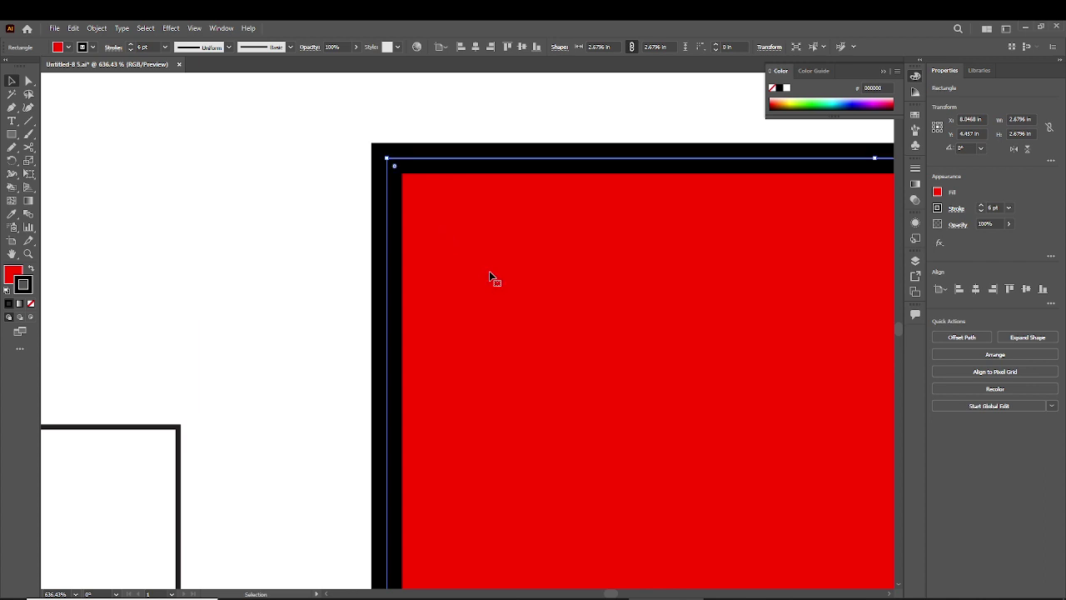
Align the 6 pt stroke to the outside of the path, then zoom out to 200%
{"action": "scroll", "coordinate": [375, 212], "scroll_direction": "left", "scroll_amount": 2}
{"action": "scroll", "coordinate": [375, 212], "scroll_direction": "up", "scroll_amount": 1}
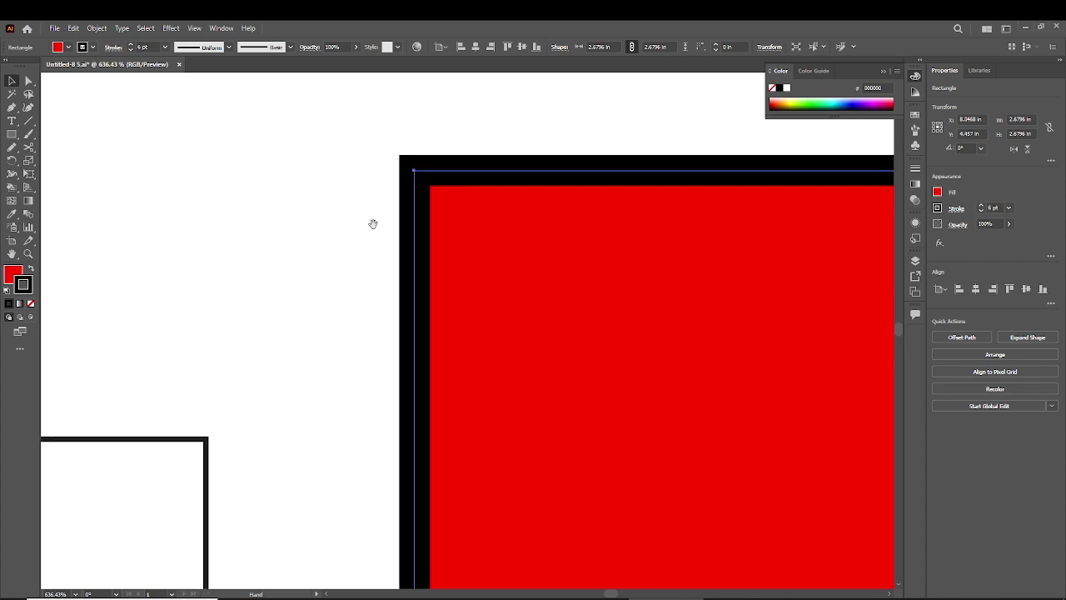
{"action": "left_click", "coordinate": [114, 48]}
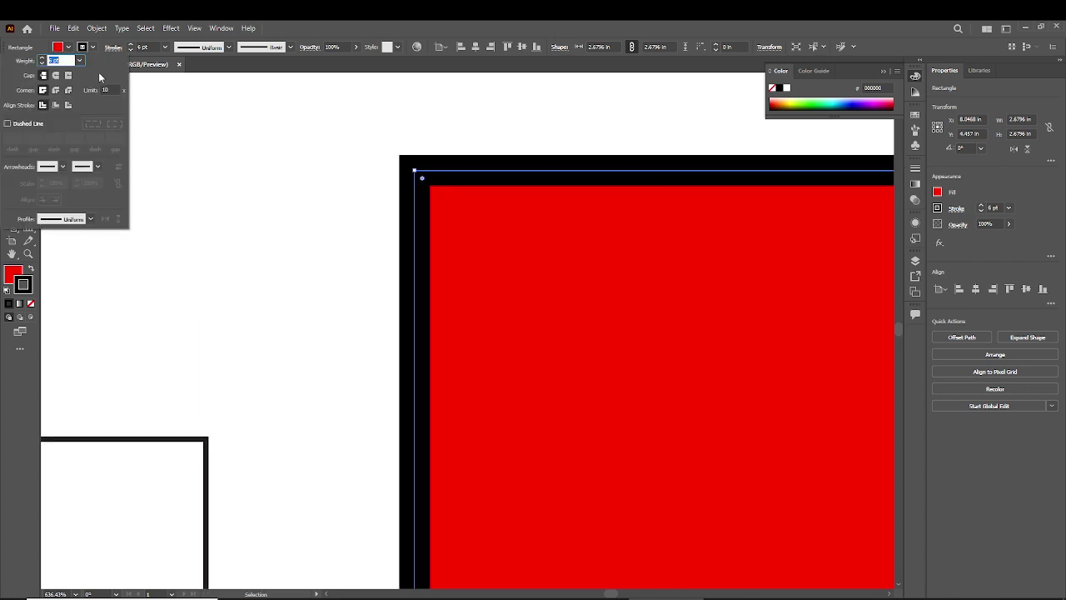
{"action": "left_click", "coordinate": [56, 105]}
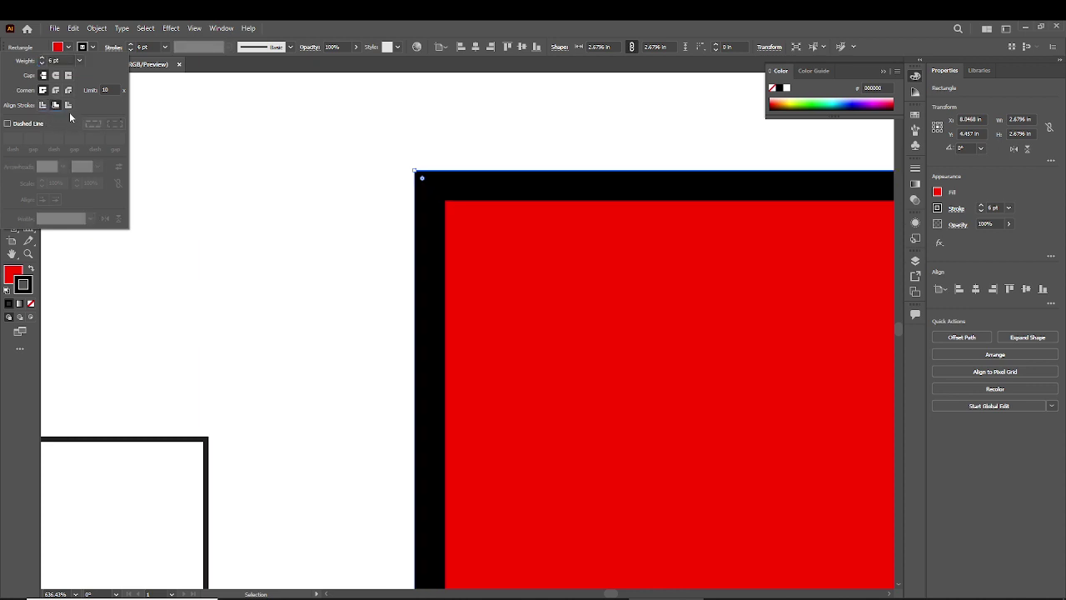
{"action": "left_click", "coordinate": [68, 106]}
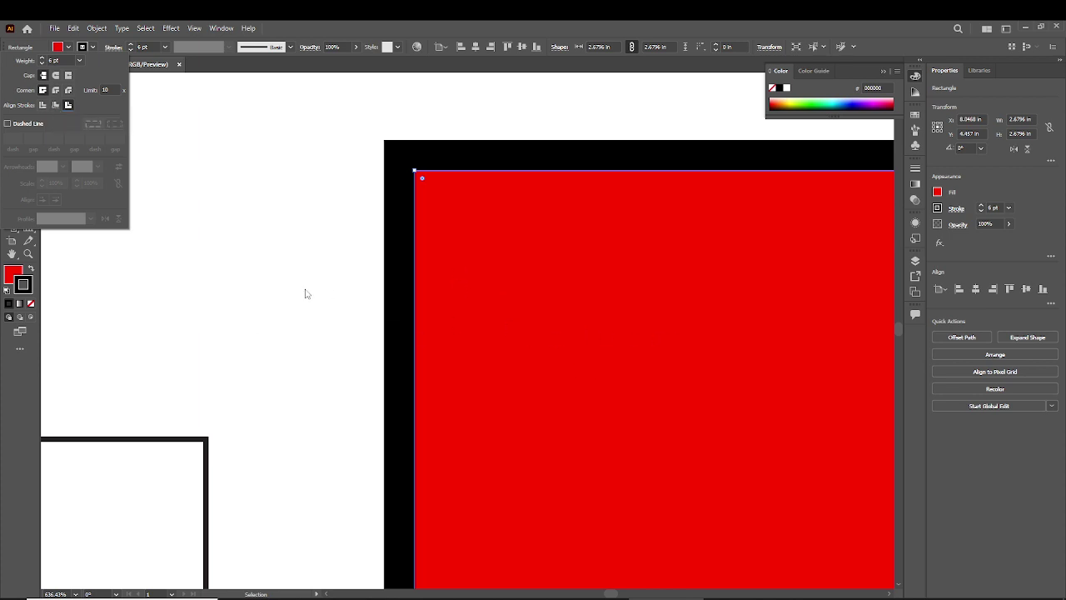
{"action": "scroll", "coordinate": [590, 364], "scroll_direction": "down", "scroll_amount": 2}
{"action": "scroll", "coordinate": [654, 366], "scroll_direction": "down", "scroll_amount": 1}
Try 9 pt and 18 pt stroke weights on the red square, settling back on 9 pt
{"action": "scroll", "coordinate": [557, 369], "scroll_direction": "down", "scroll_amount": 1}
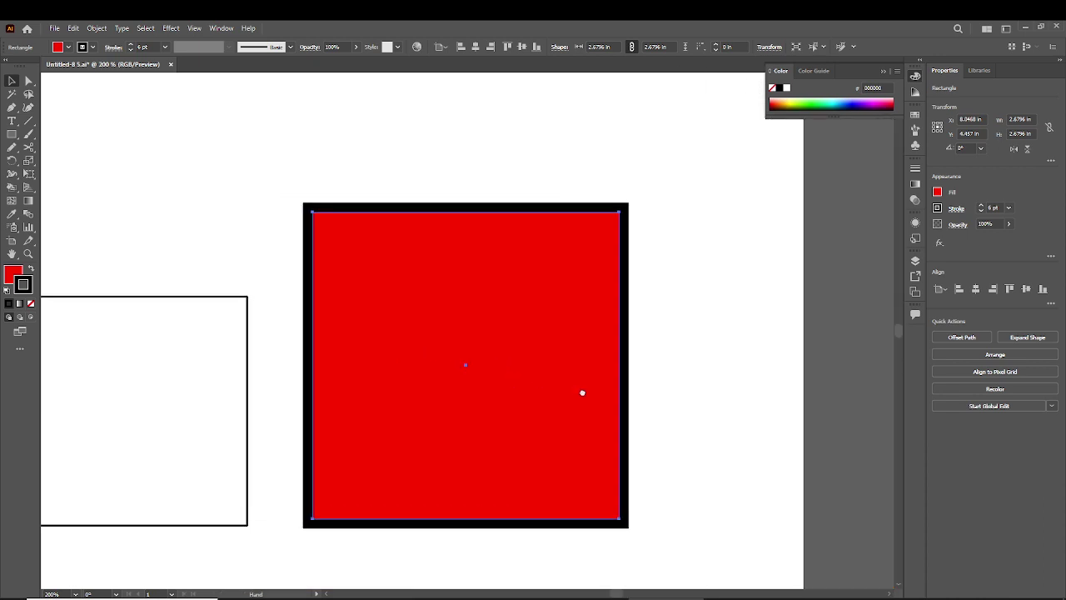
{"action": "key", "text": "v"}
{"action": "left_click", "coordinate": [165, 46]}
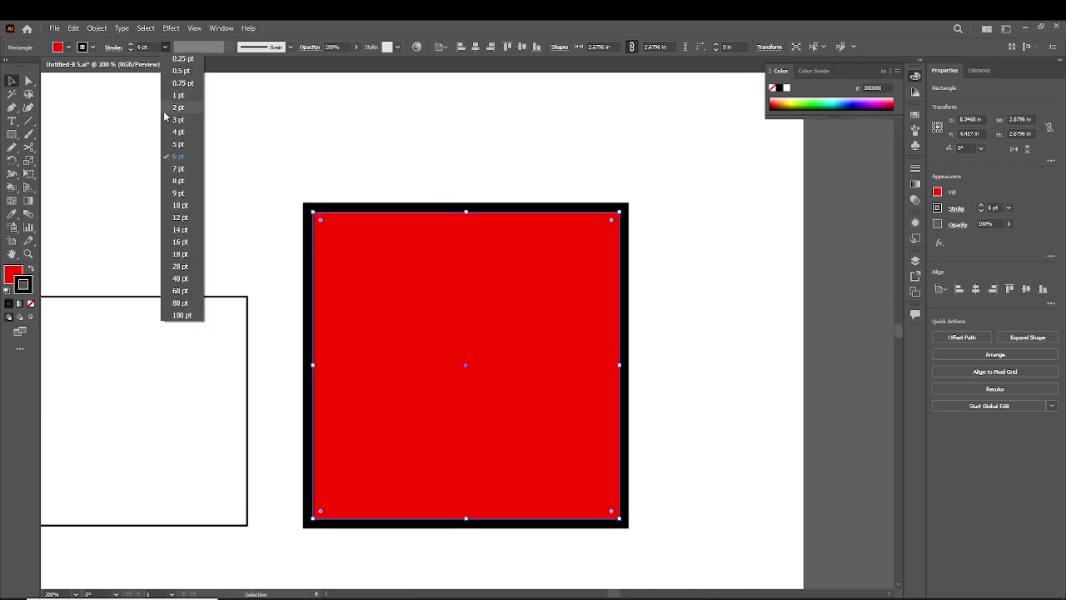
{"action": "left_click", "coordinate": [173, 202]}
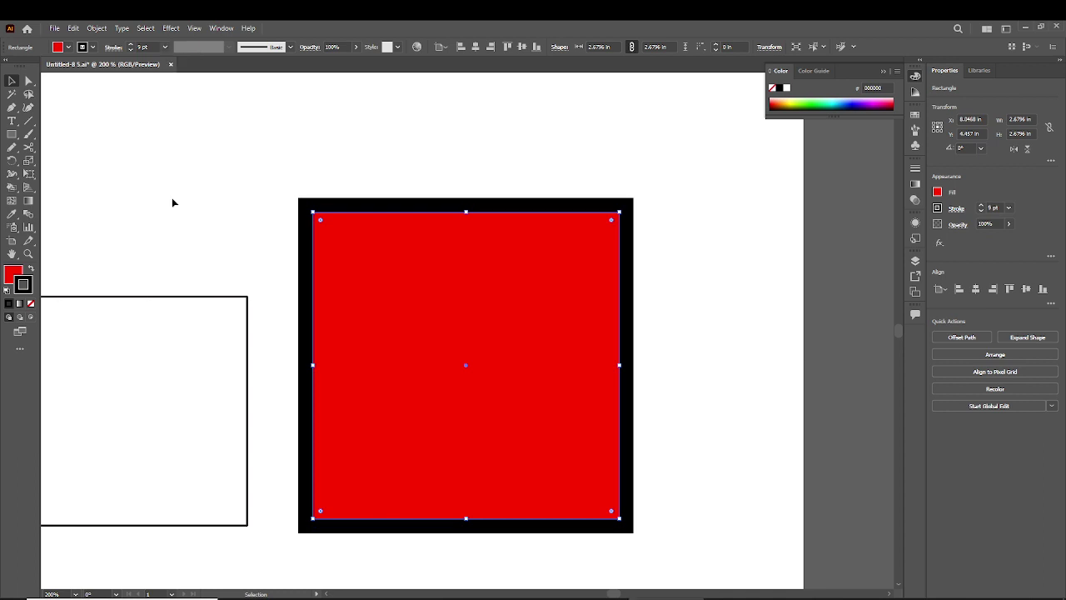
{"action": "left_click", "coordinate": [165, 46]}
{"action": "left_click", "coordinate": [181, 262]}
{"action": "left_click", "coordinate": [165, 47]}
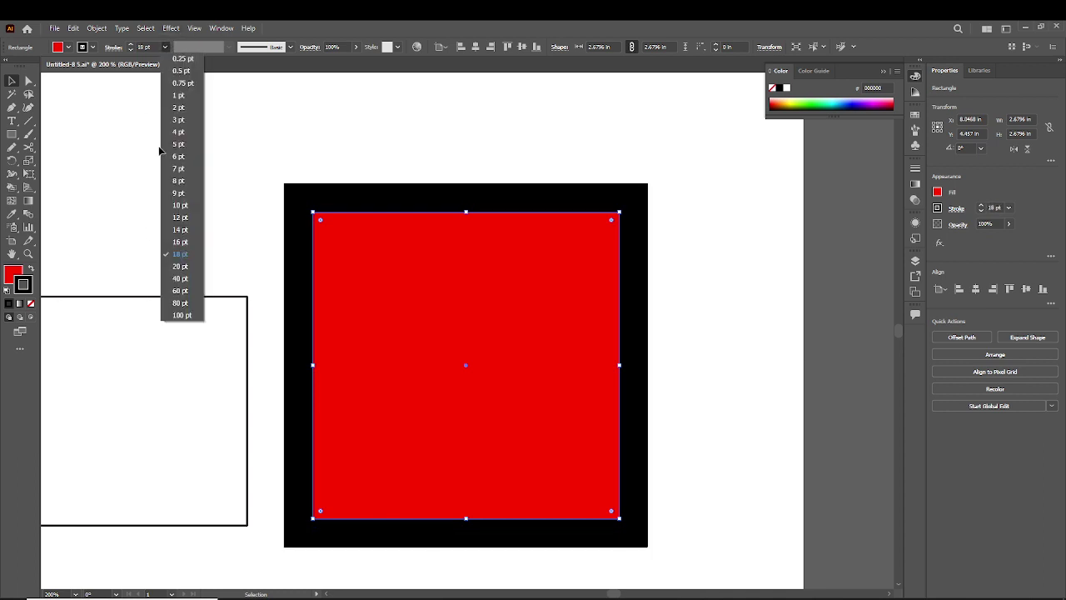
{"action": "left_click", "coordinate": [182, 194]}
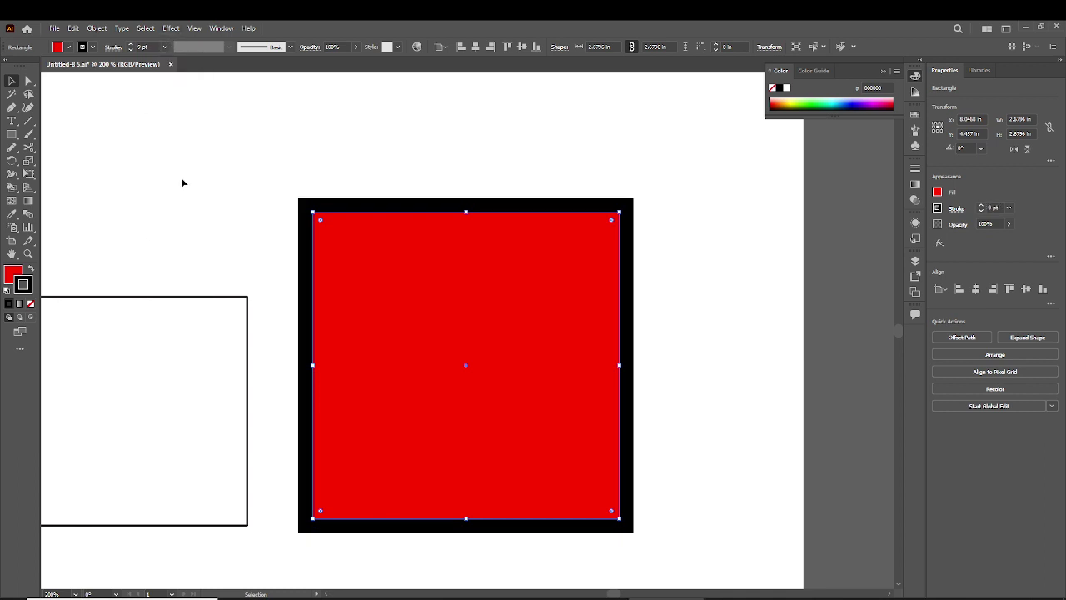
Centre the stroke on the square's edge, thin it to 2 pt, and deselect to view the result
{"action": "left_click", "coordinate": [113, 47]}
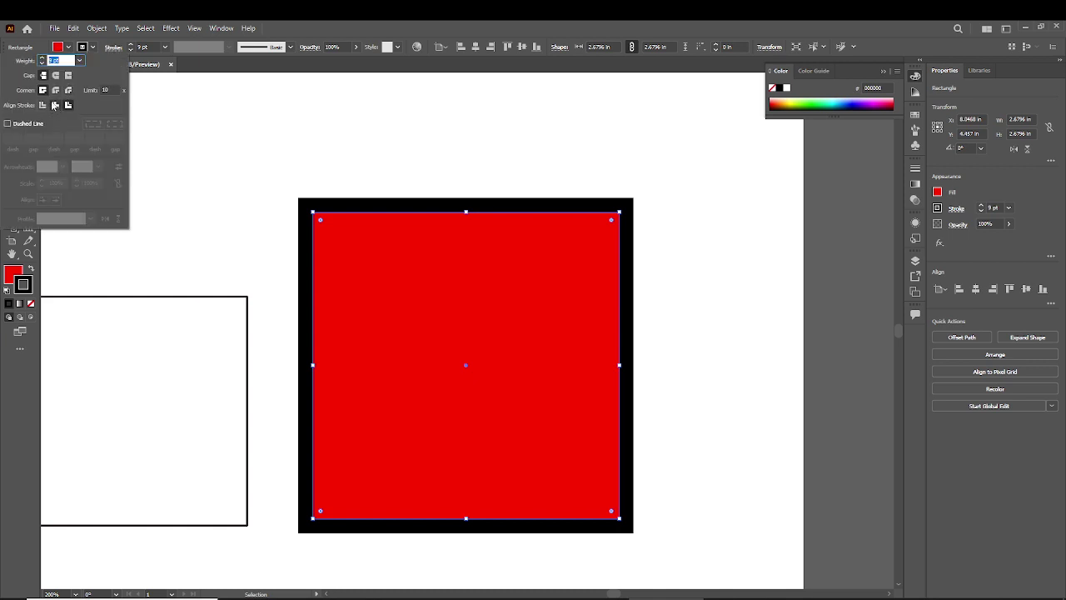
{"action": "left_click", "coordinate": [43, 105]}
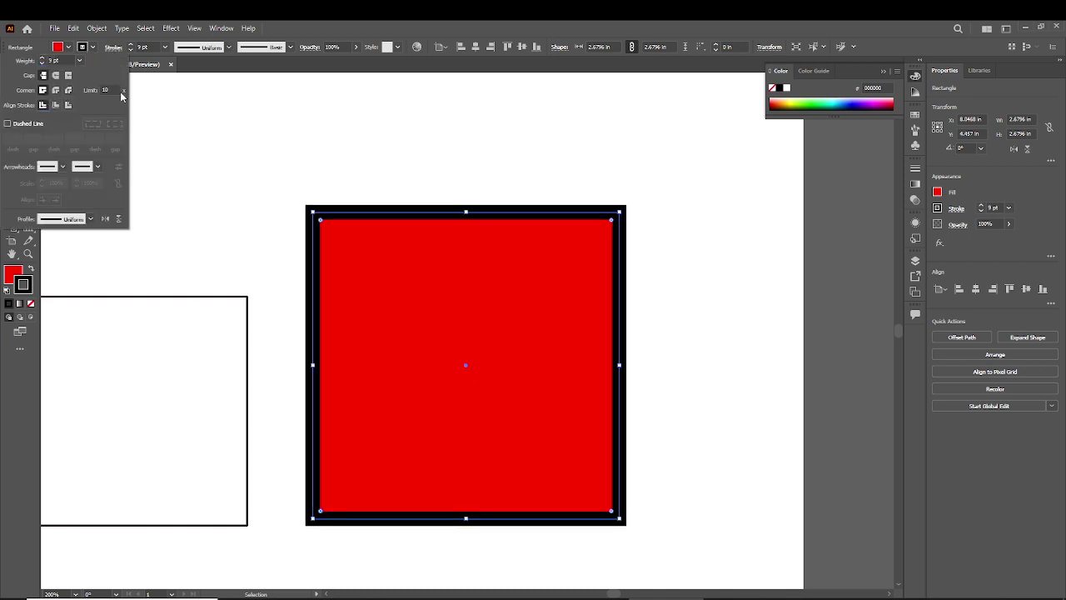
{"action": "left_click", "coordinate": [165, 47]}
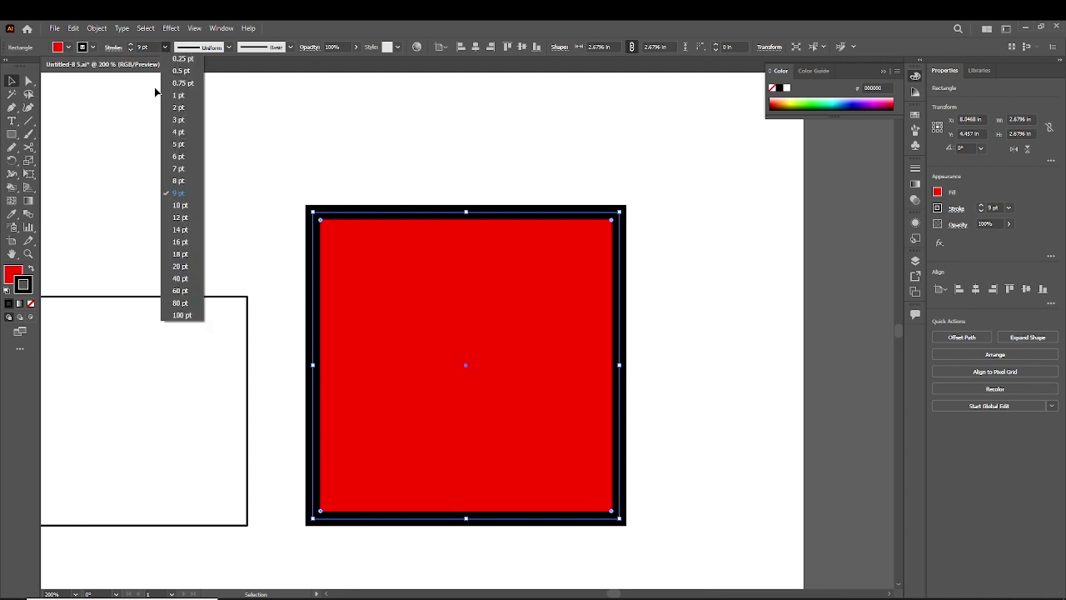
{"action": "left_click", "coordinate": [179, 107]}
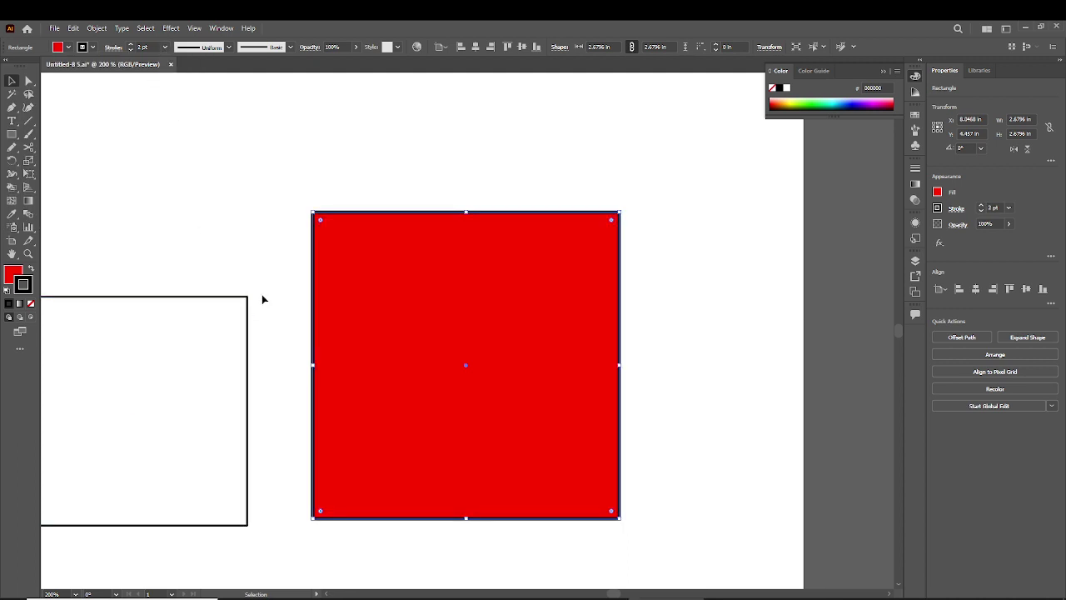
{"action": "left_click", "coordinate": [262, 295]}
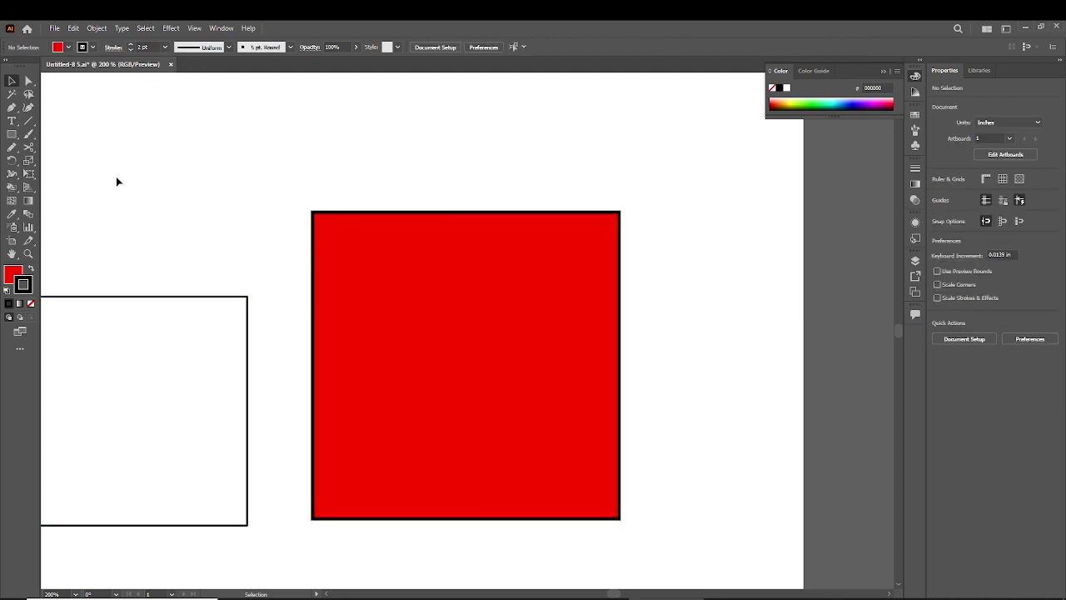